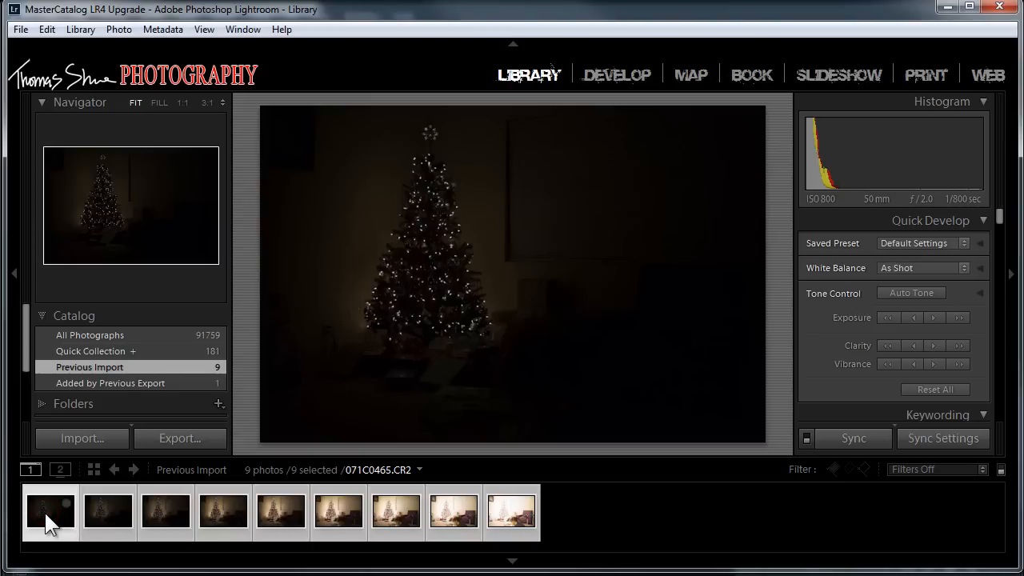
Step: Compare the darkest and brightest bracketed exposures of the Christmas tree scene, examining each one's histogram
click(499, 507)
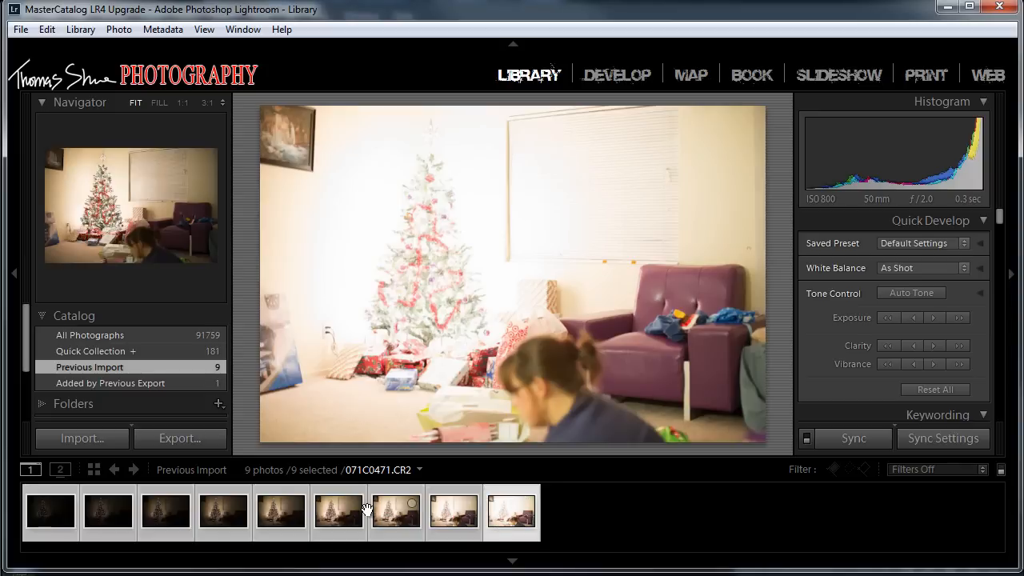
click(49, 512)
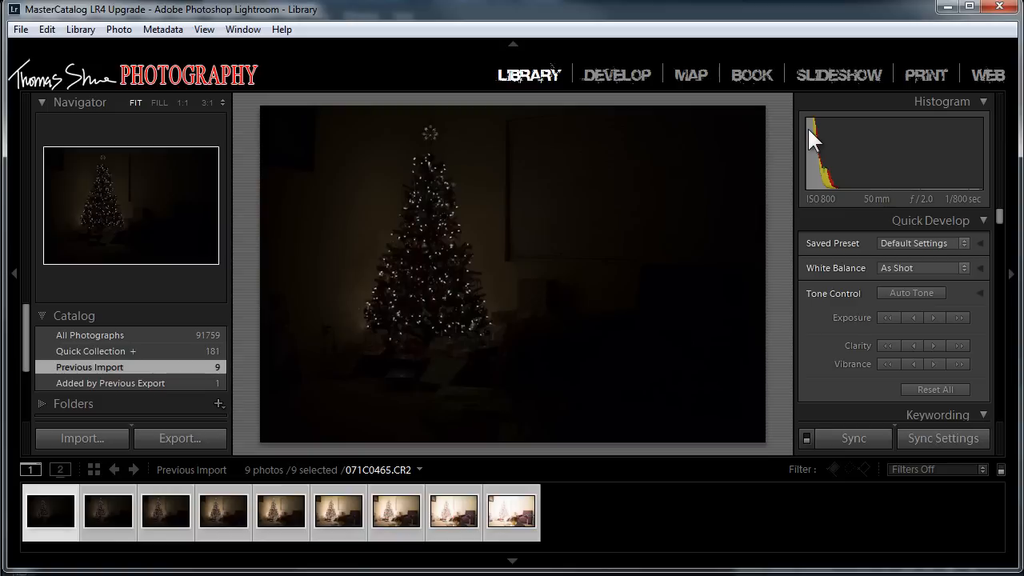
click(105, 522)
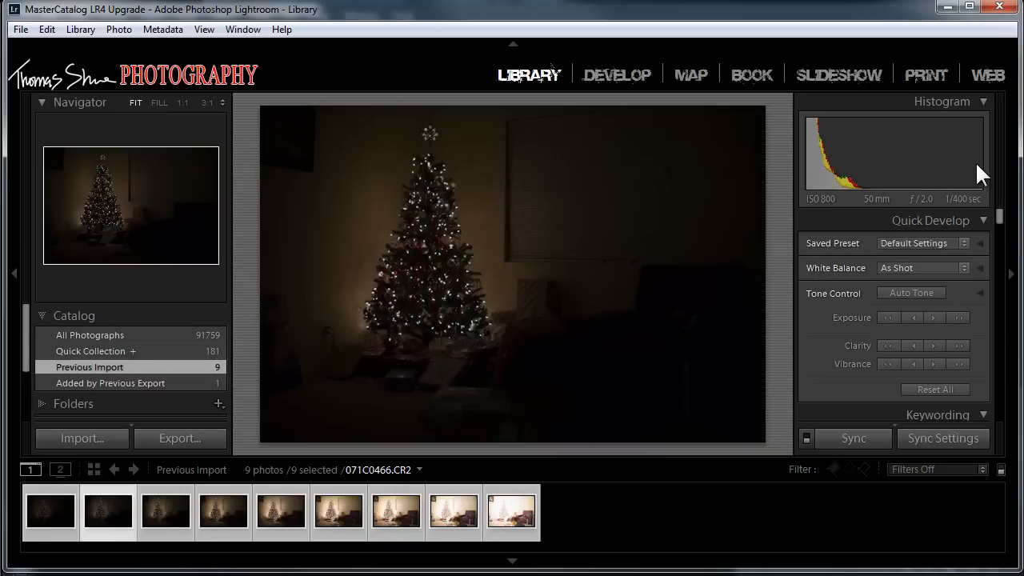
click(46, 518)
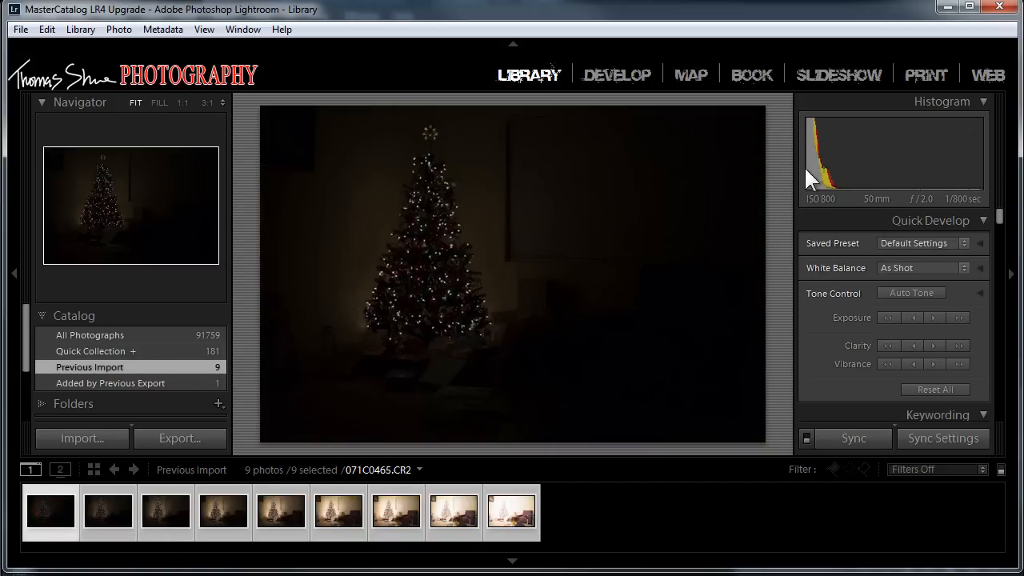
click(510, 521)
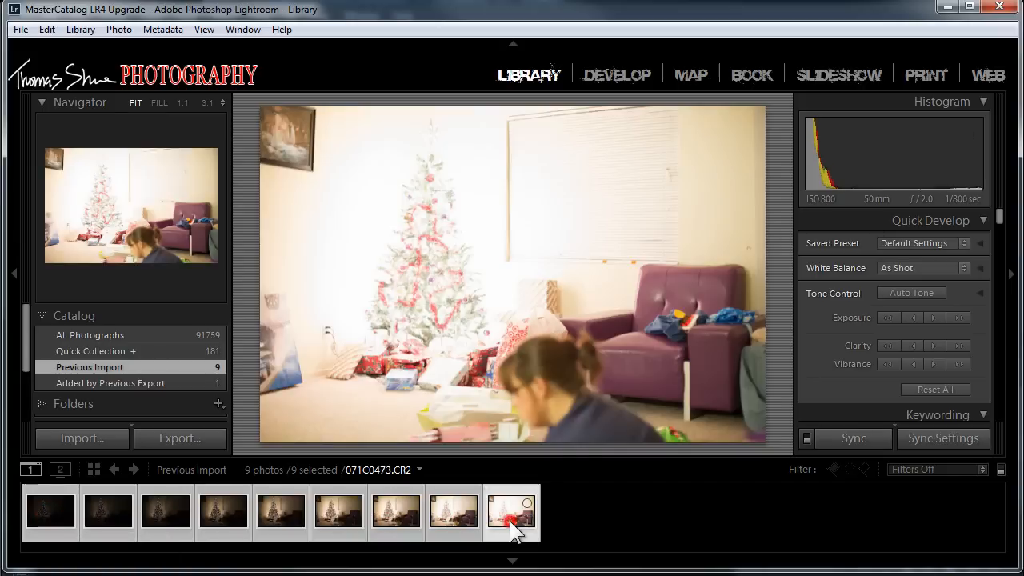
Step: Review all nine exposures one after another from darkest to brightest, examining the histogram and the visible detail in each
click(60, 526)
click(110, 519)
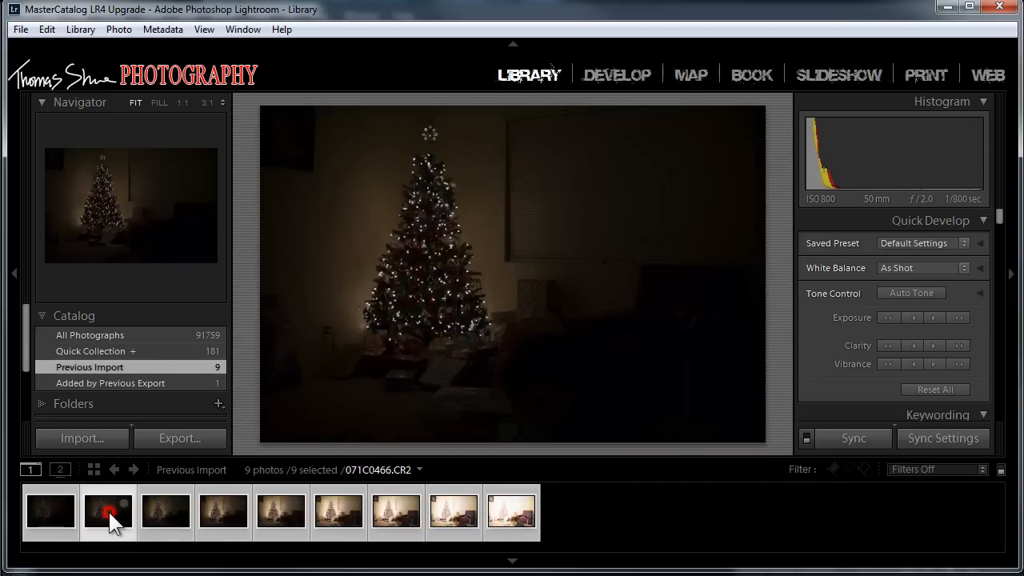
click(160, 516)
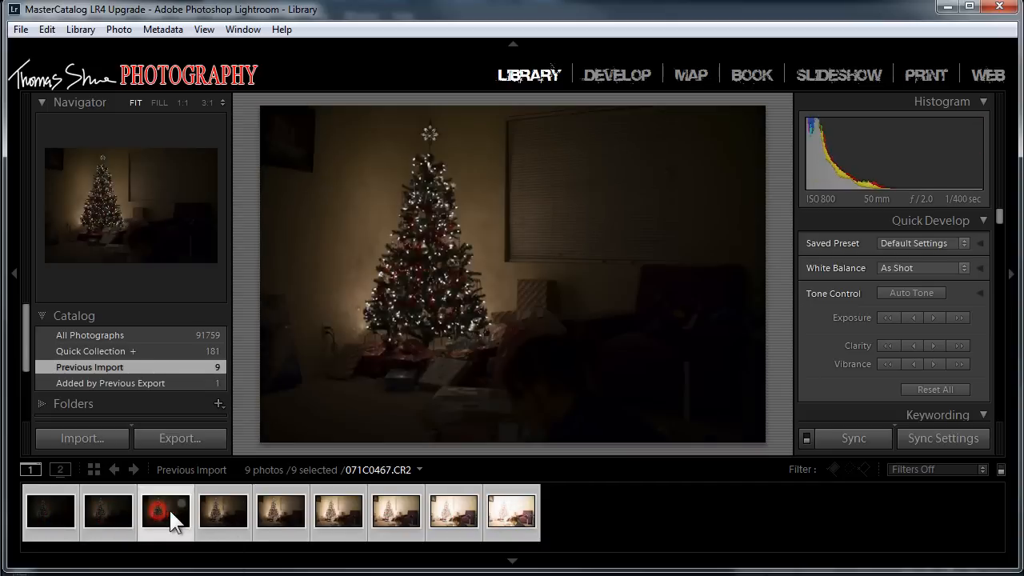
click(233, 511)
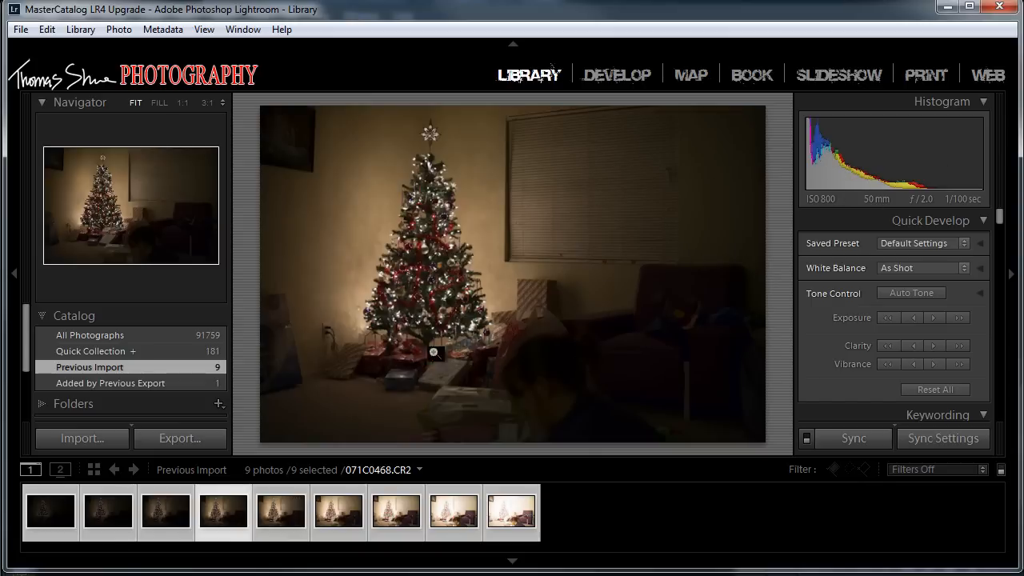
click(279, 505)
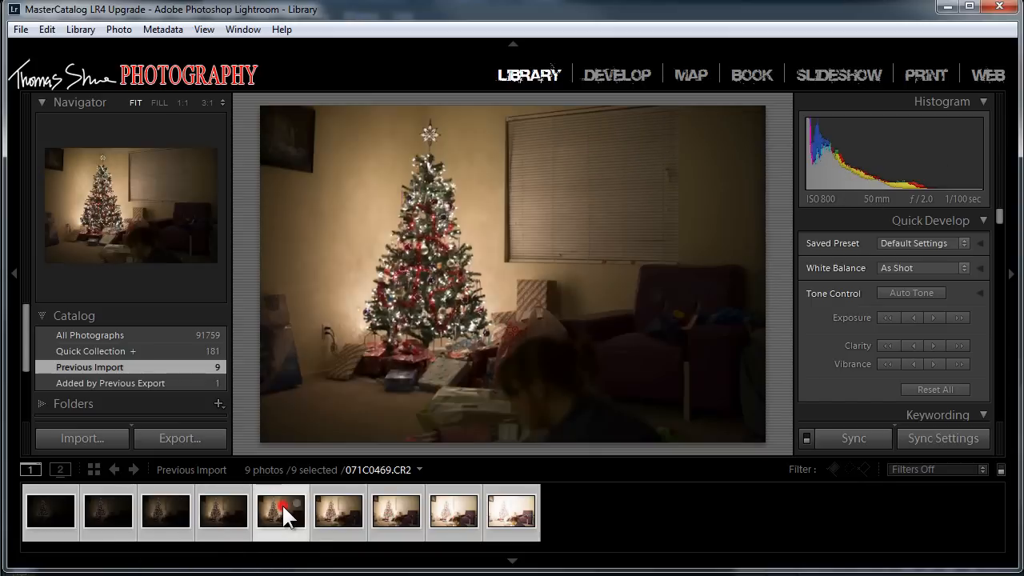
click(340, 512)
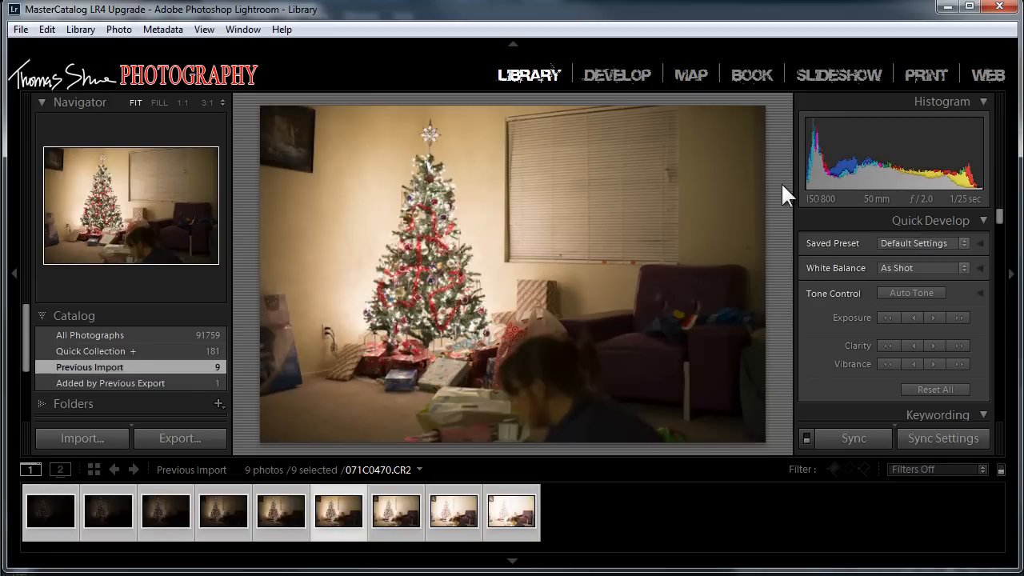
click(390, 503)
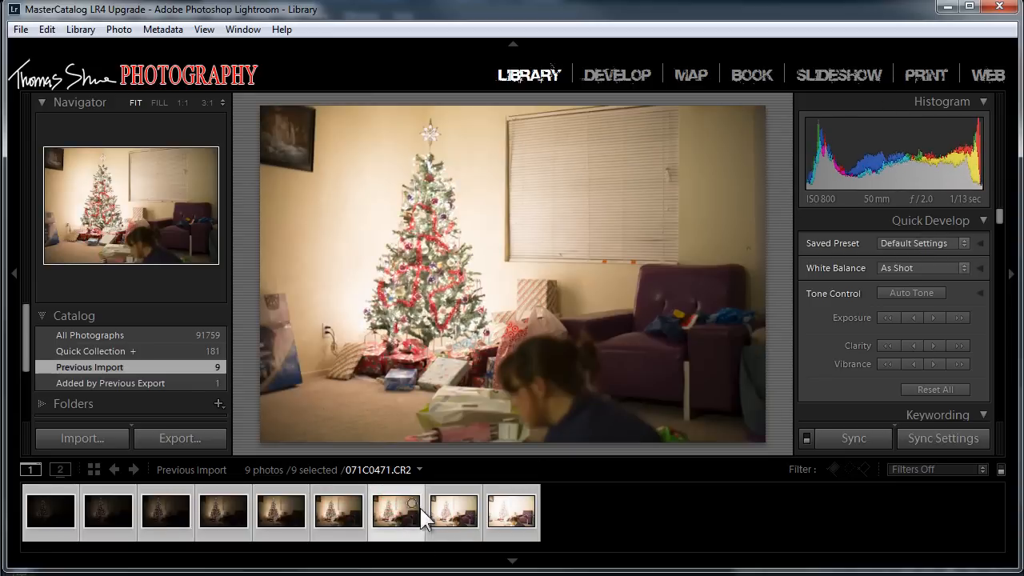
click(446, 514)
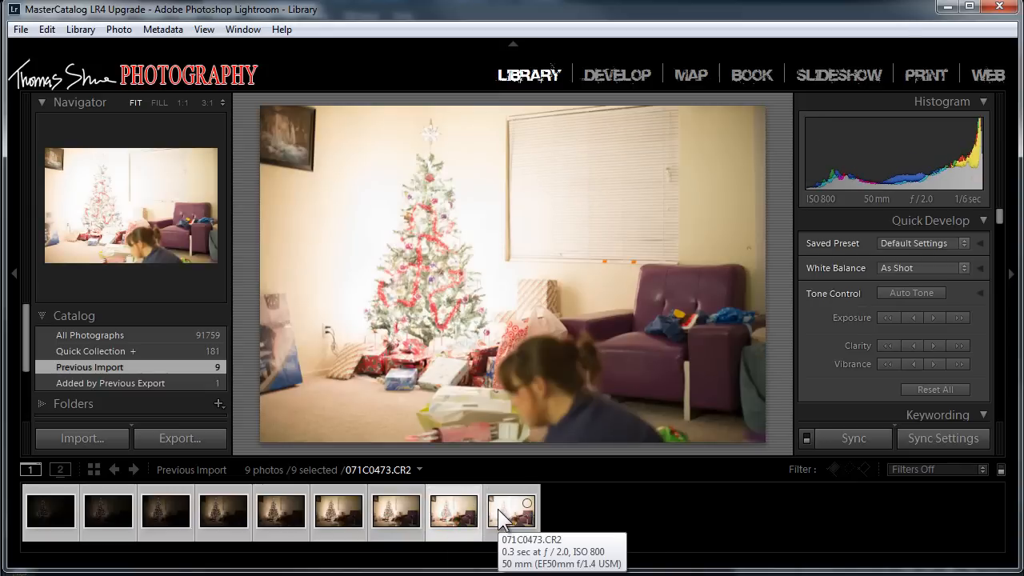
click(497, 508)
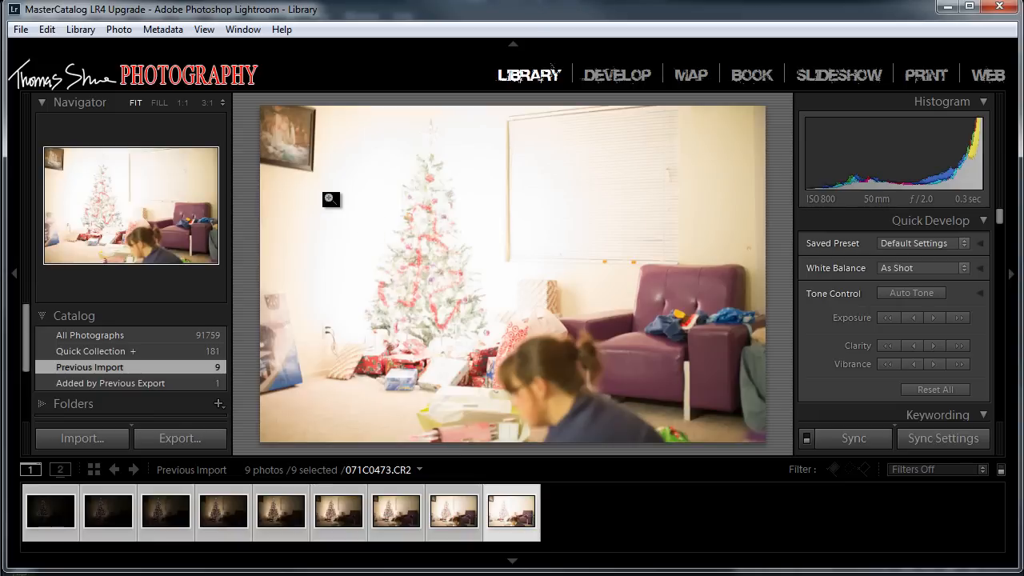
Step: Maximize the window and select all nine bracketed exposures in the thumbnail grid
click(970, 8)
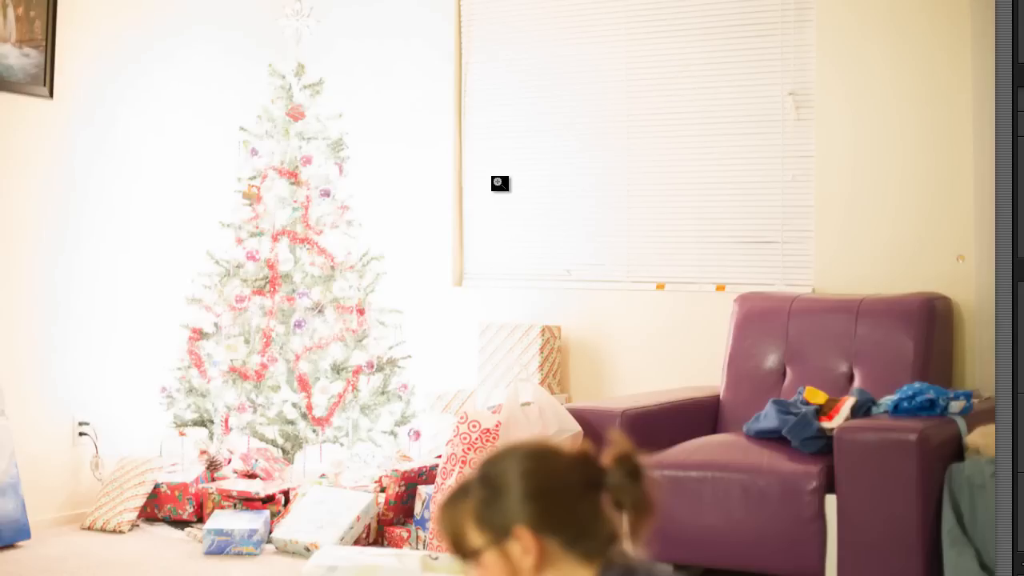
key(g)
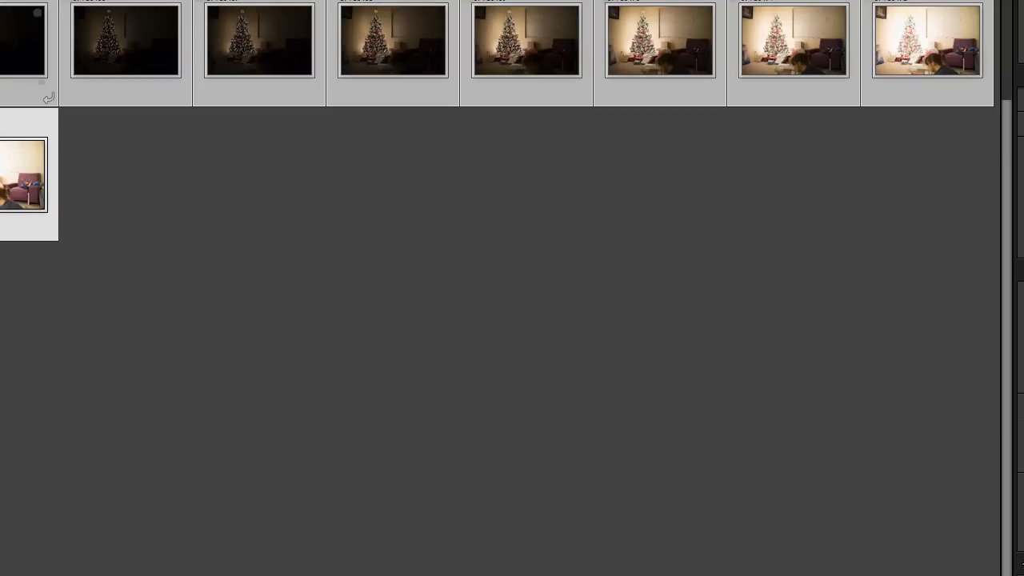
click(21, 54)
shift+click(11, 189)
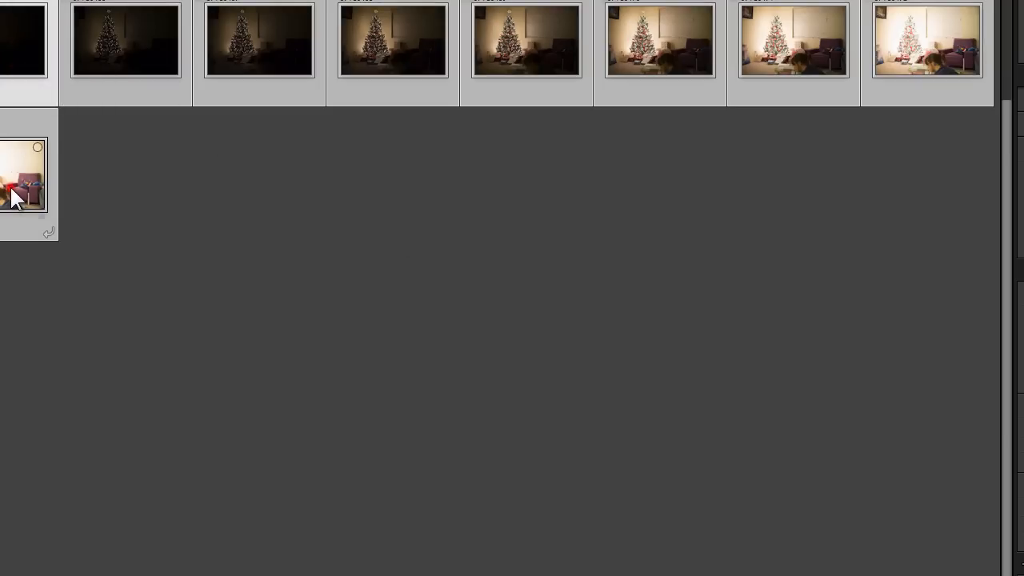
click(121, 200)
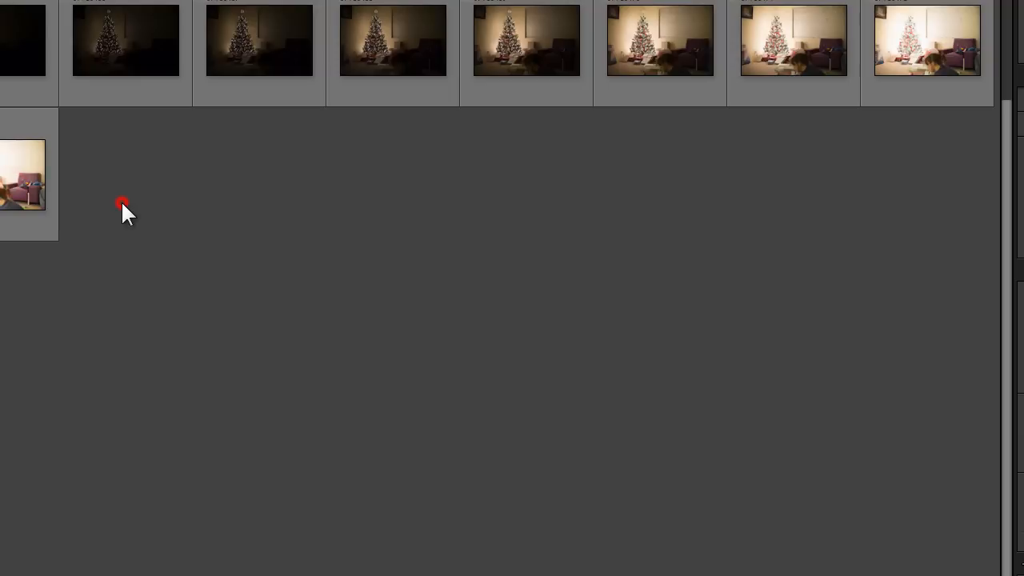
click(19, 69)
shift+click(19, 195)
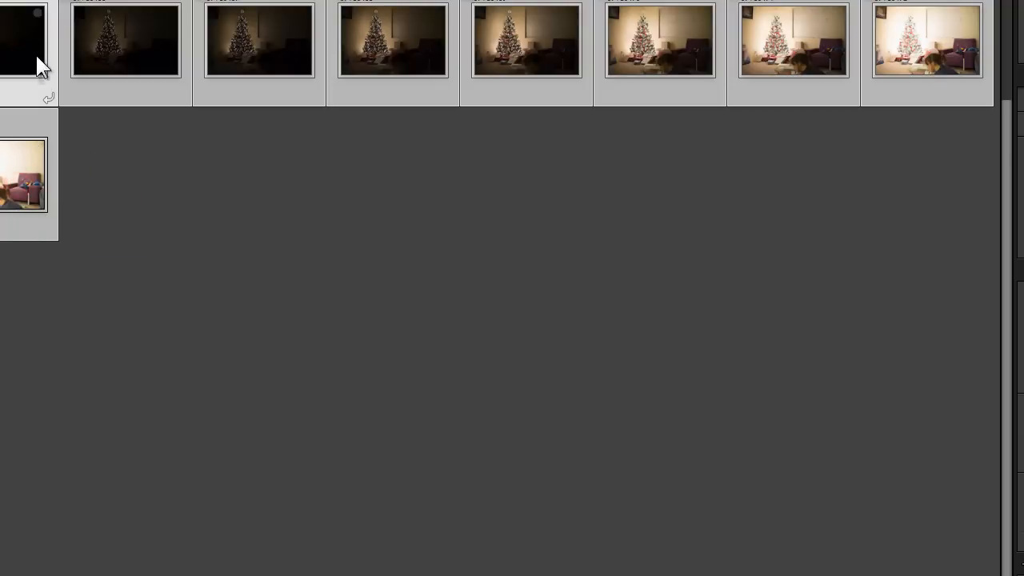
Step: Send the nine selected exposures to Photoshop with Merge to HDR Pro
right_click(29, 47)
mouse_move(68, 184)
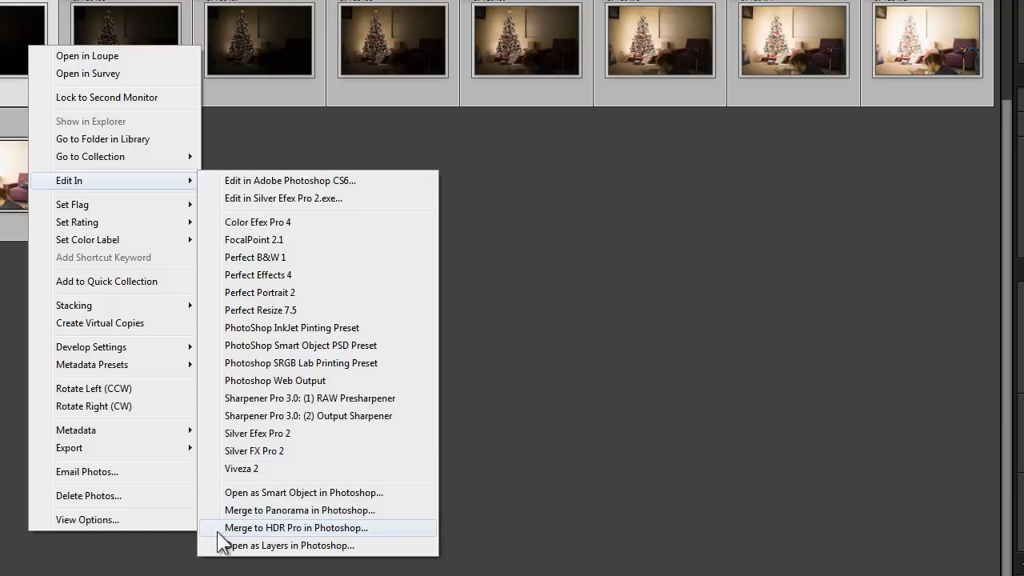
click(312, 527)
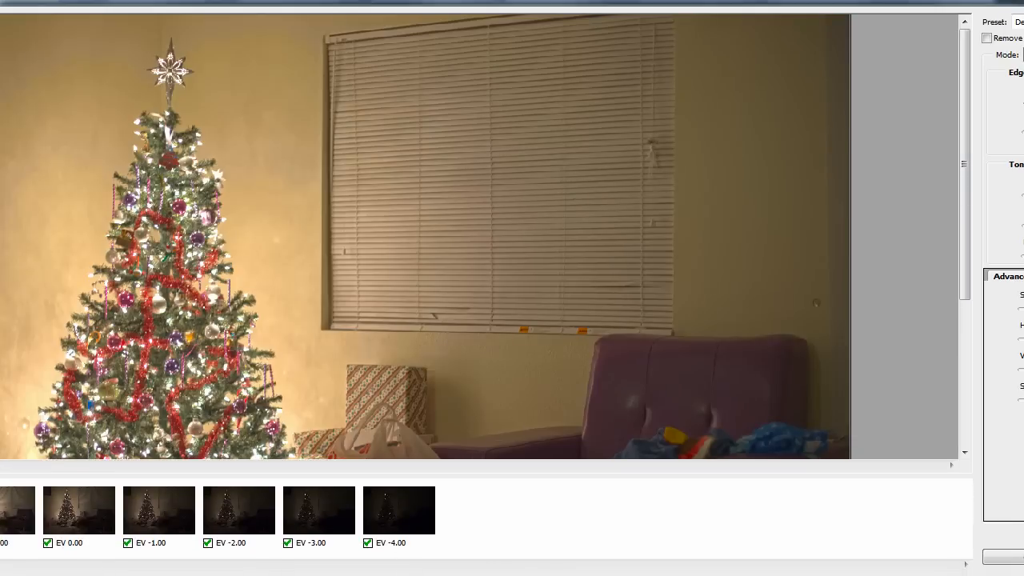
Step: Resize the Merge to HDR Pro dialog to fit on the screen and zoom its preview out to 66.7%
drag(0, 262, 11, 262)
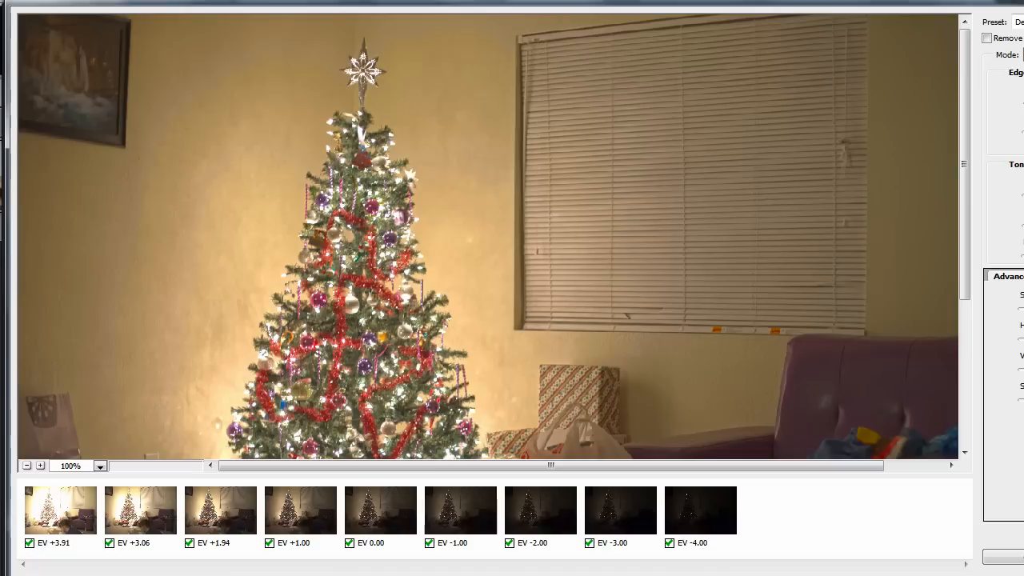
drag(553, 0, 552, 7)
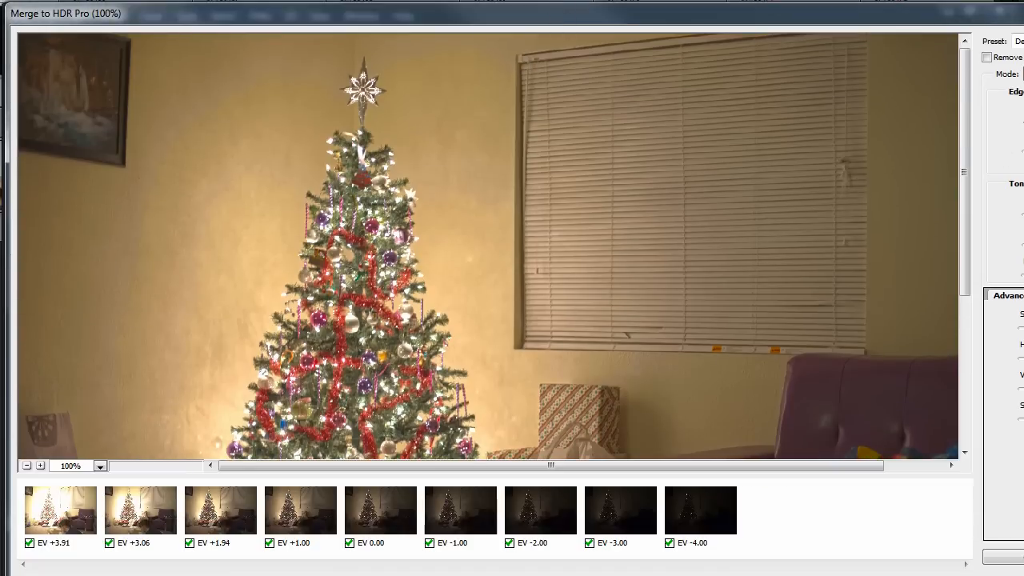
drag(1023, 174, 1017, 173)
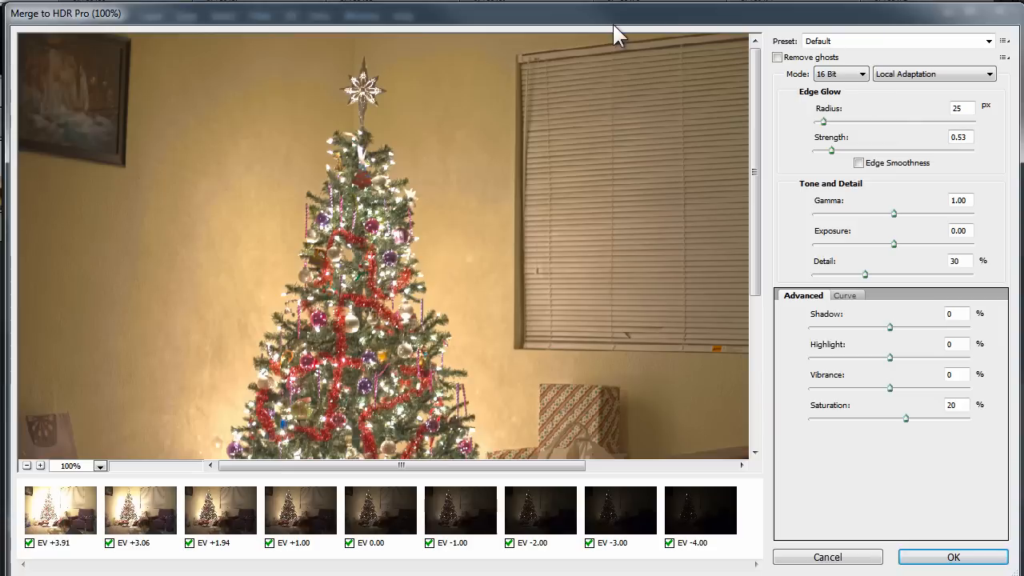
drag(609, 5, 640, 6)
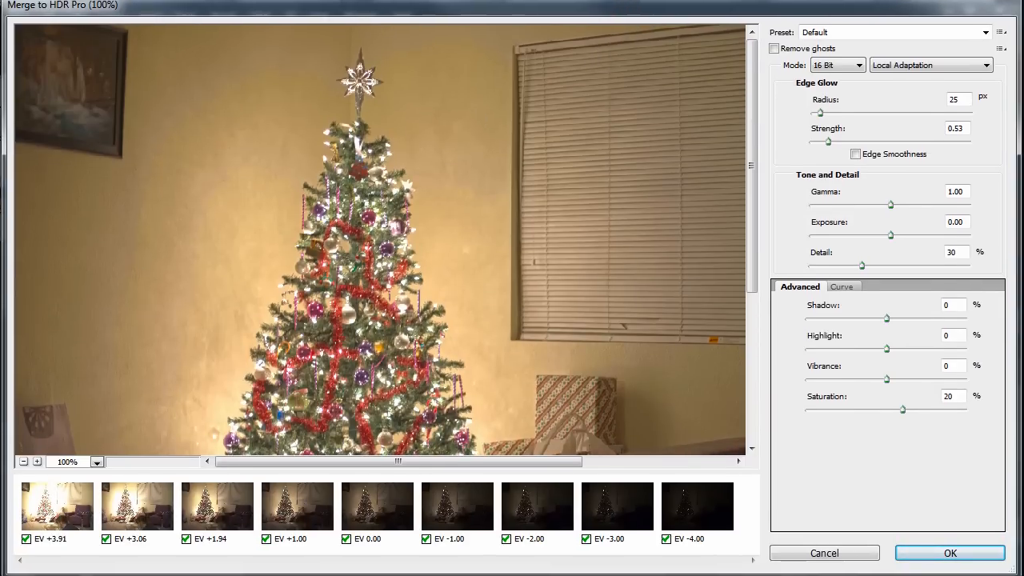
click(24, 462)
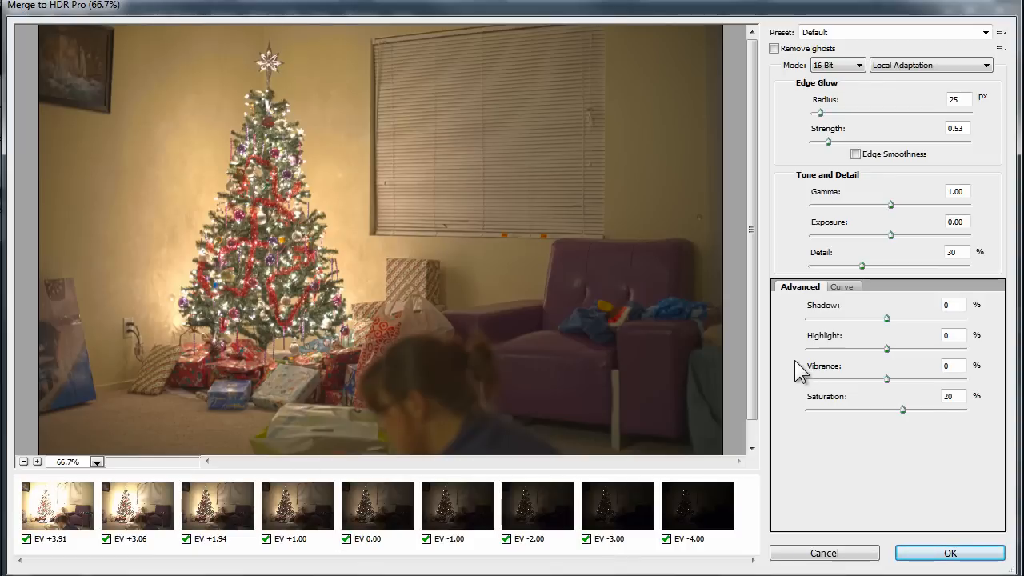
Step: Adjust the HDR tone and detail to Detail 110%, Exposure -0.95 and Gamma 1.71
click(861, 265)
drag(860, 264, 968, 263)
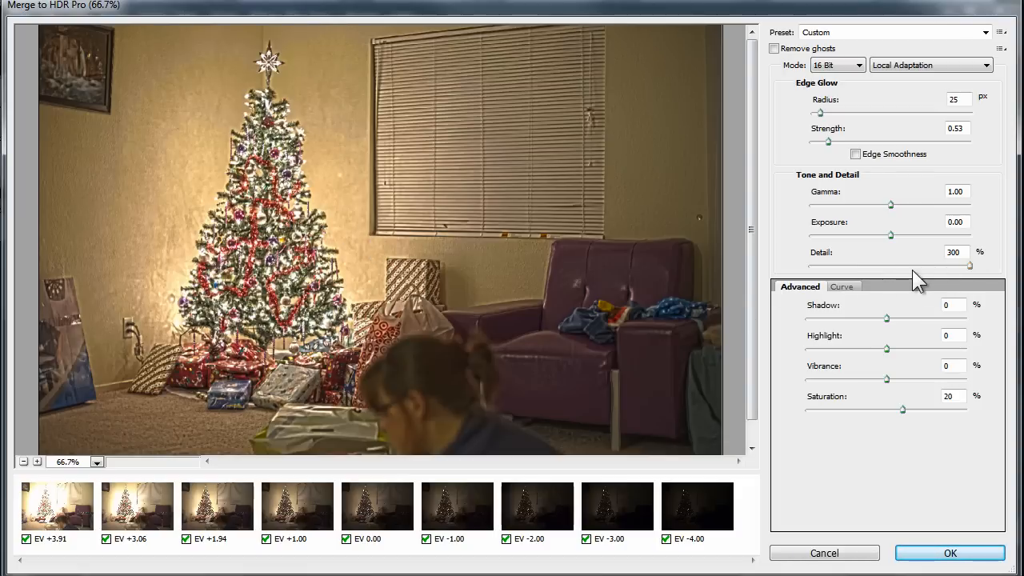
drag(911, 270, 860, 211)
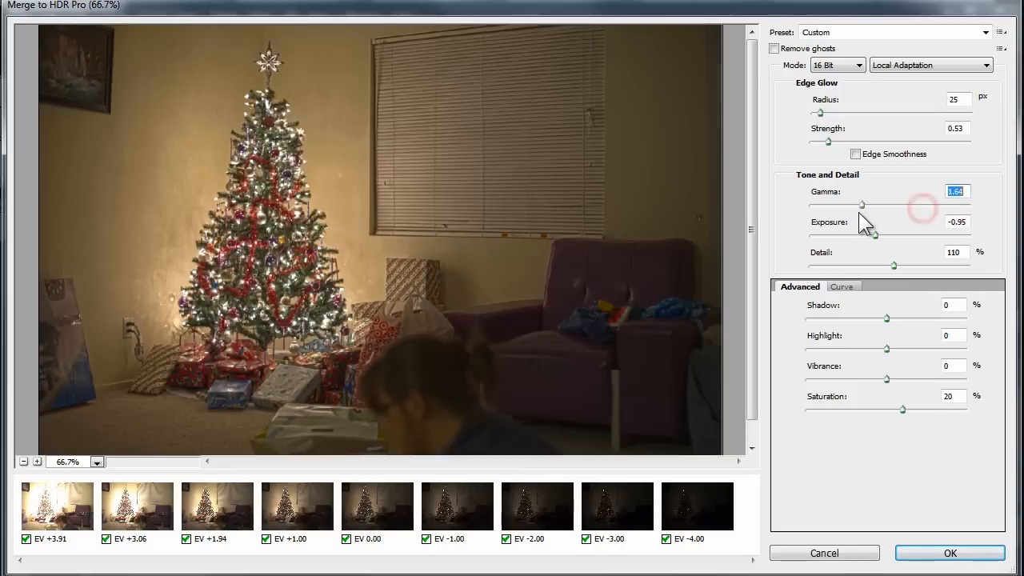
click(827, 209)
click(859, 204)
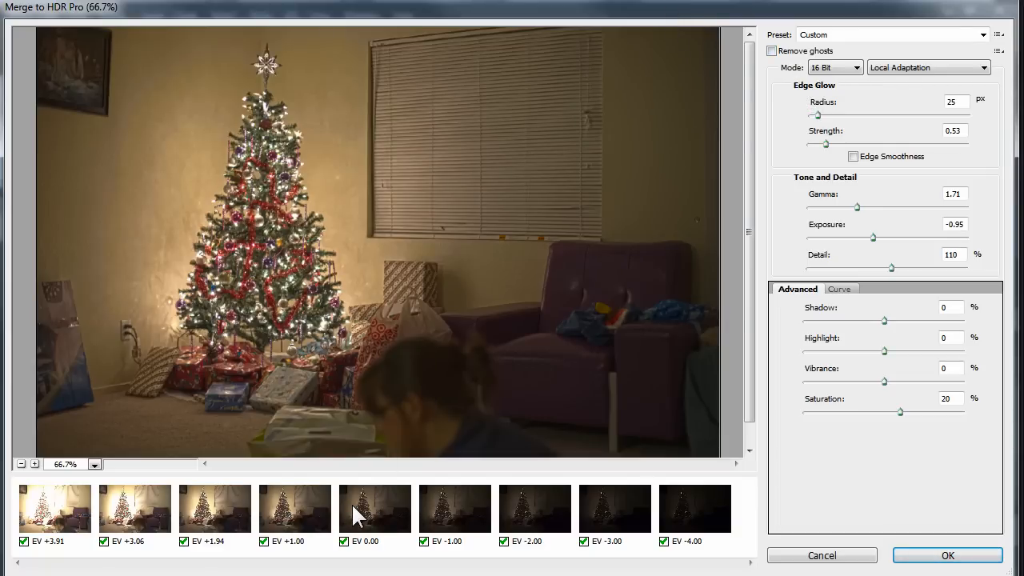
Step: Try the Remove ghosts option on the merged image
click(771, 51)
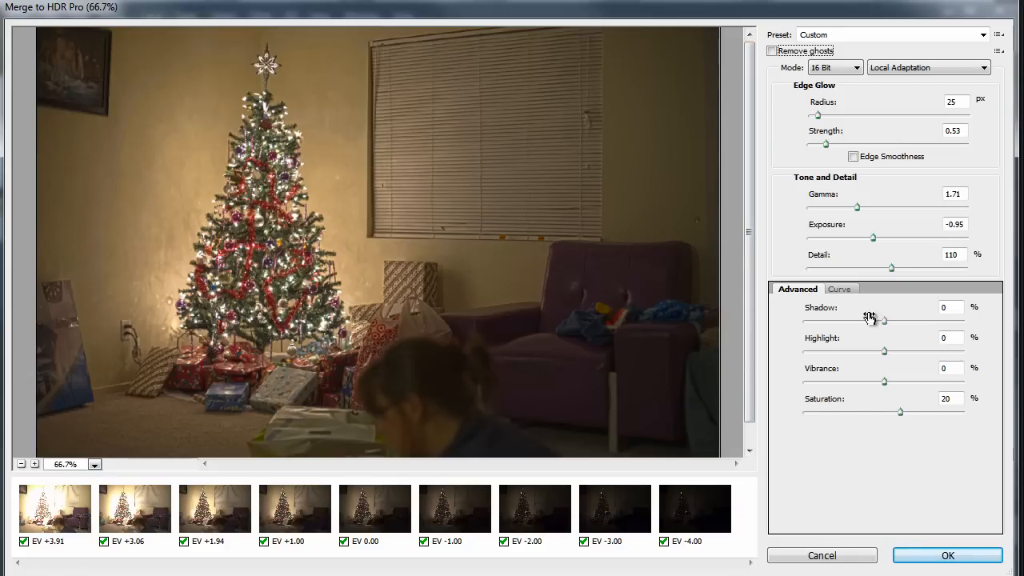
Step: Shape the HDR tone curve with a highlight point at input 78%, output 88% and a shadow point at input 20%, output 14%
click(852, 290)
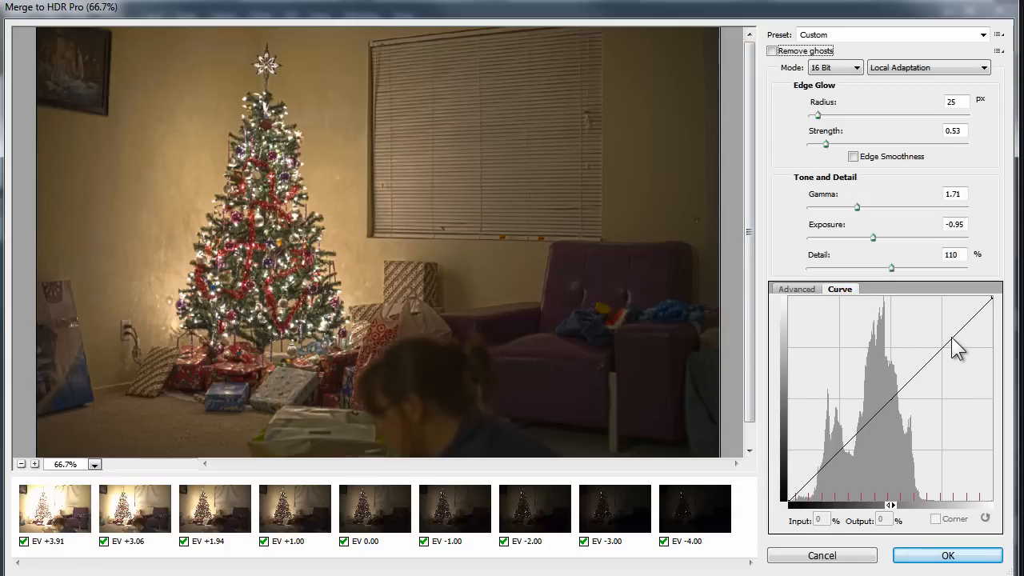
drag(950, 339, 948, 322)
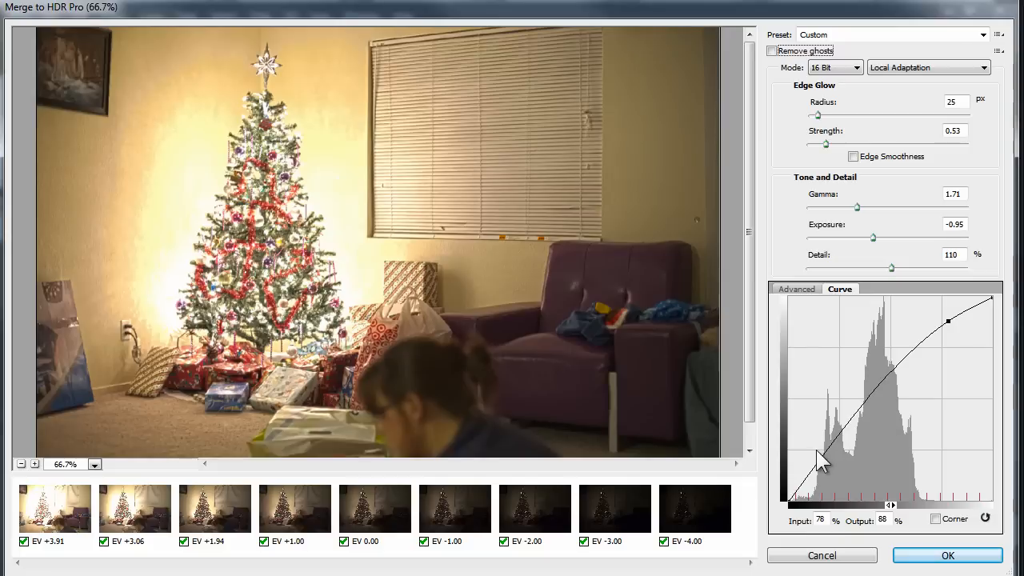
drag(828, 450, 828, 470)
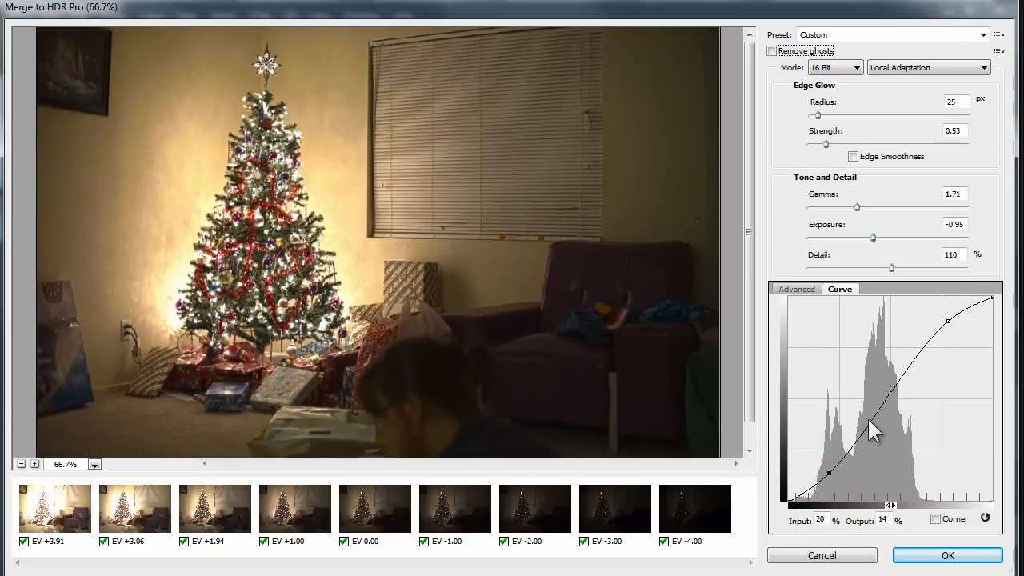
Step: Try a midtone point on the tone curve, and remove both the midtone and the highlight points from it
mouse_move(888, 396)
mouse_down()
mouse_move(888, 387)
mouse_move(895, 407)
mouse_move(893, 389)
mouse_up()
drag(892, 390, 1011, 439)
drag(948, 321, 1006, 418)
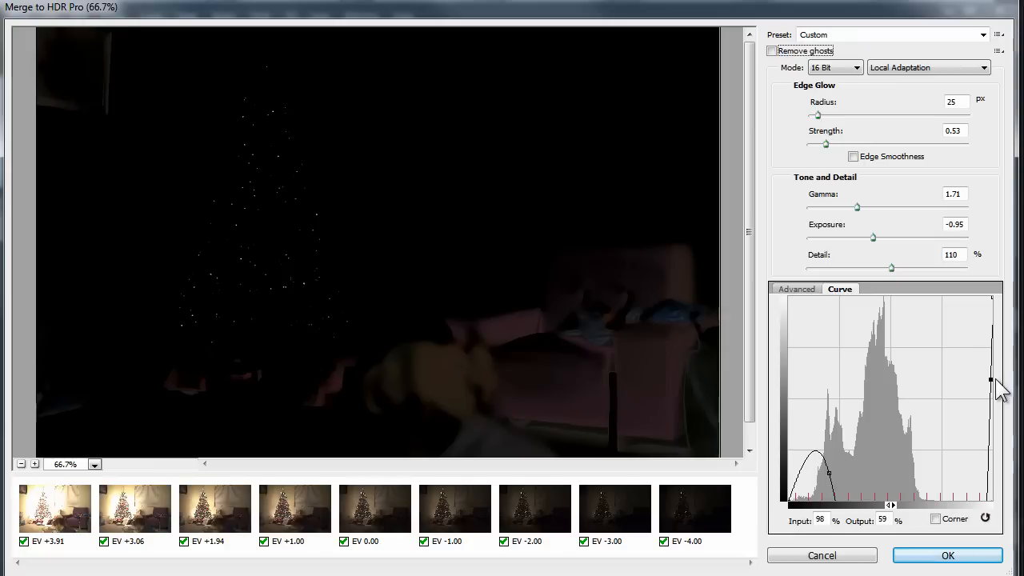
click(990, 380)
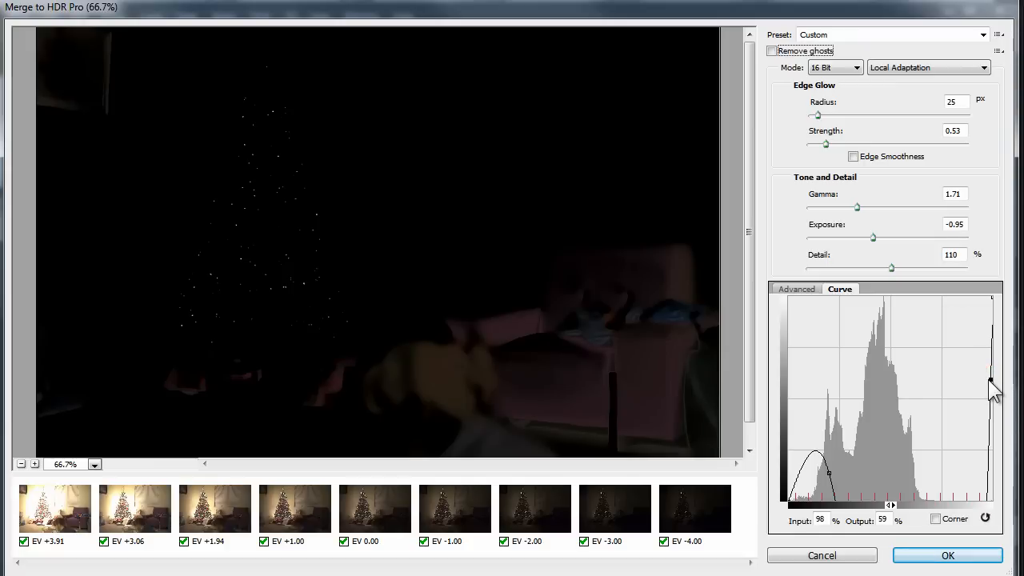
drag(991, 380, 1008, 411)
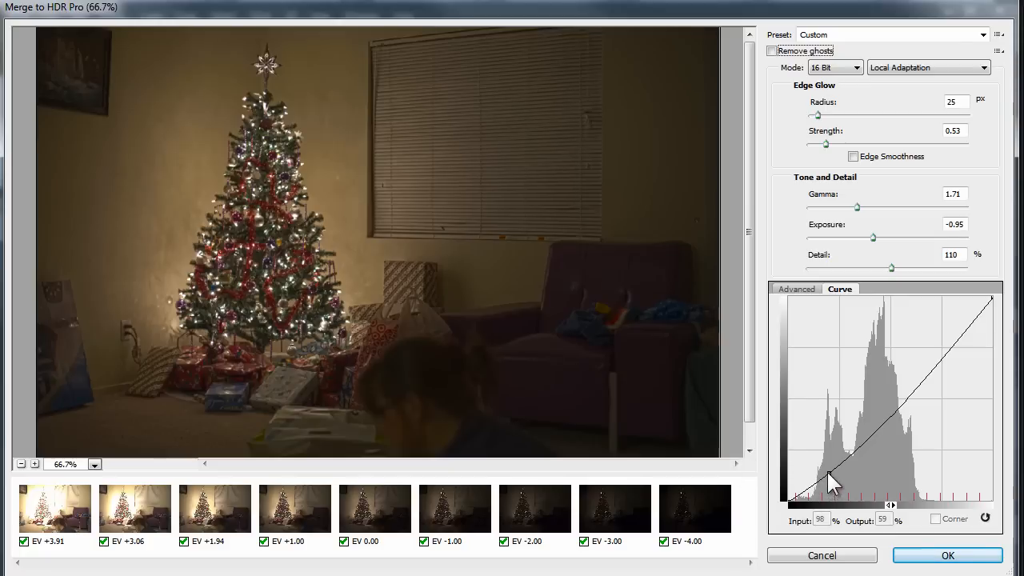
Step: Remove the remaining shadow point from the HDR tone curve to restore the straight line
drag(829, 482, 724, 440)
drag(789, 444, 758, 501)
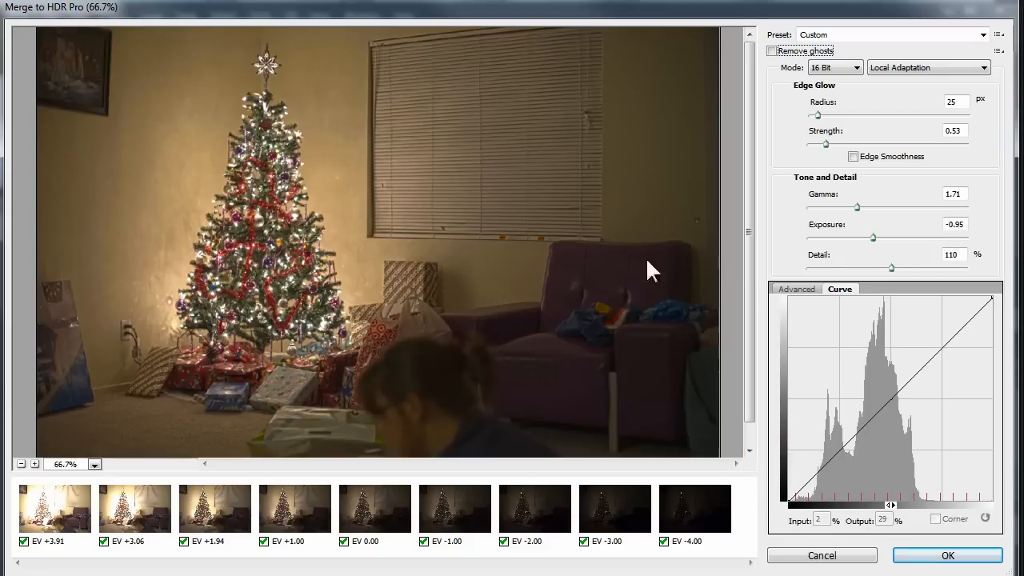
Step: Try advanced HDR settings of Highlight 51%, Shadow -61%, Vibrance 56% and Saturation 67%
click(790, 290)
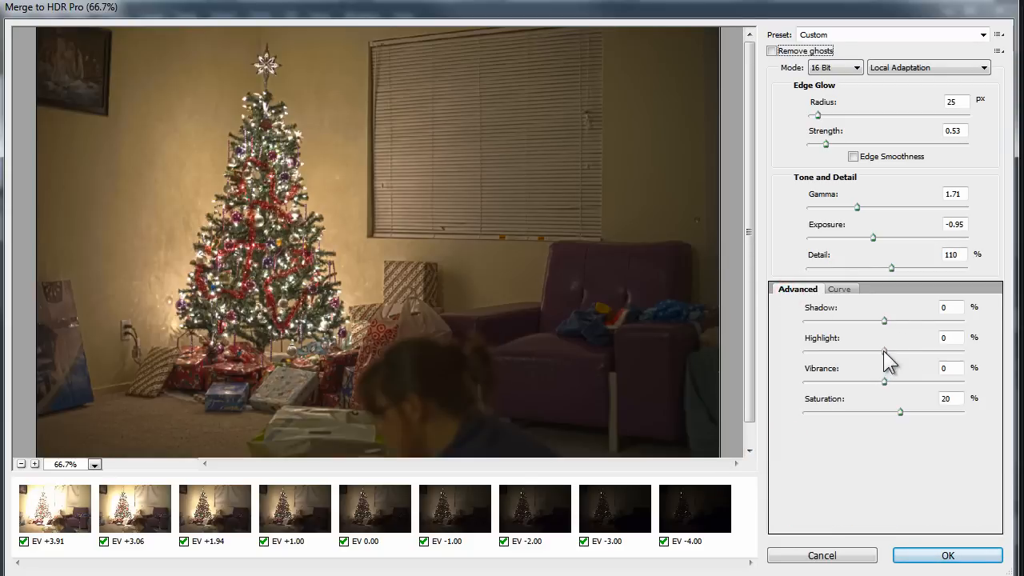
drag(883, 351, 926, 360)
drag(884, 321, 838, 331)
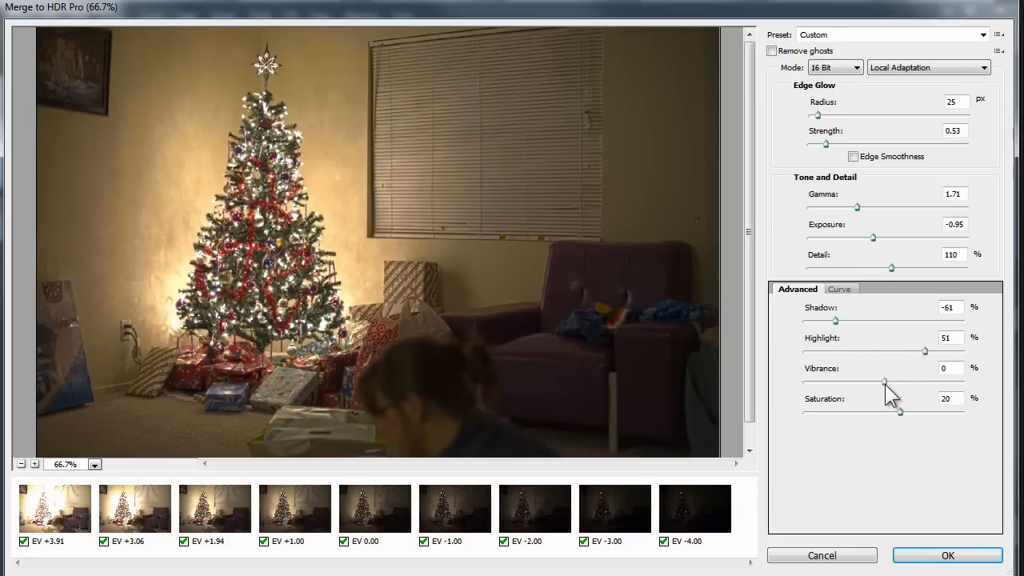
drag(884, 381, 937, 412)
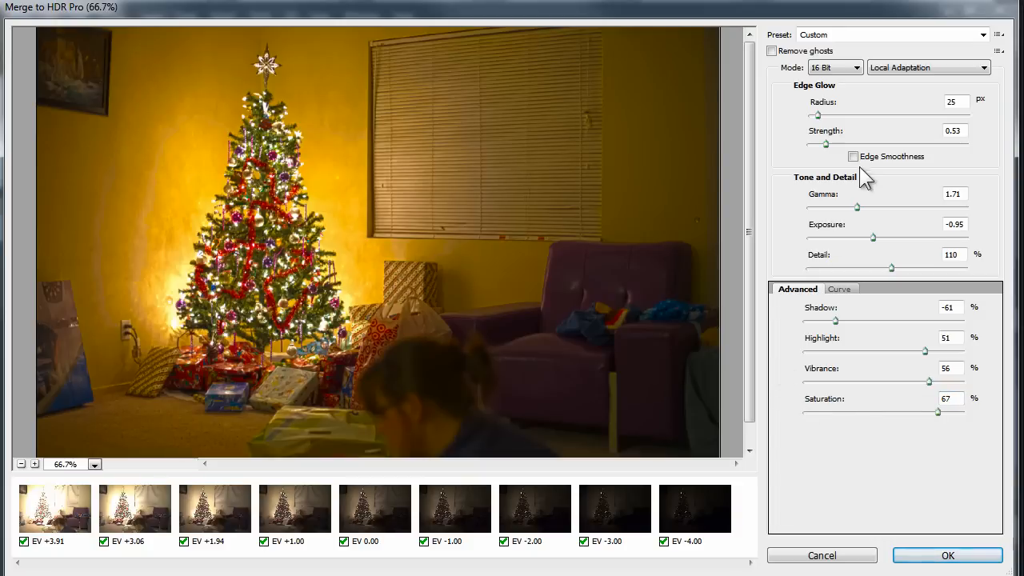
Step: Try the Default, City Twilight and Flat presets on the merged HDR image
click(982, 35)
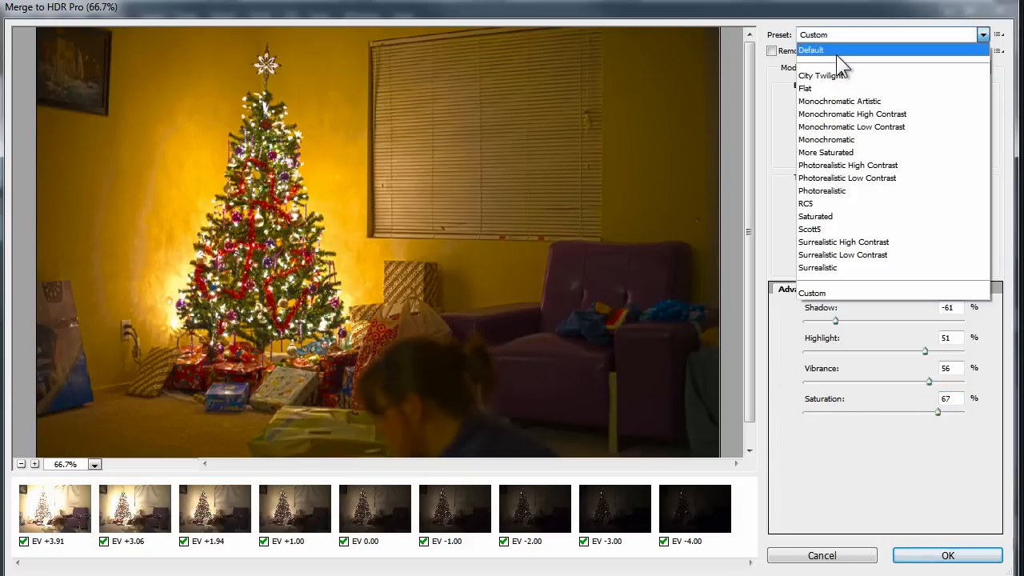
click(835, 51)
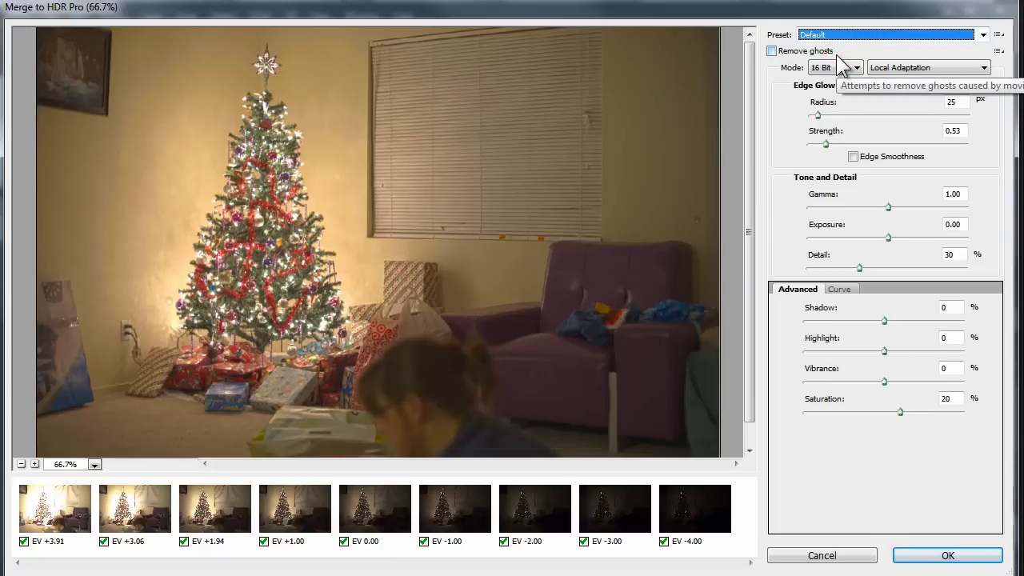
click(980, 34)
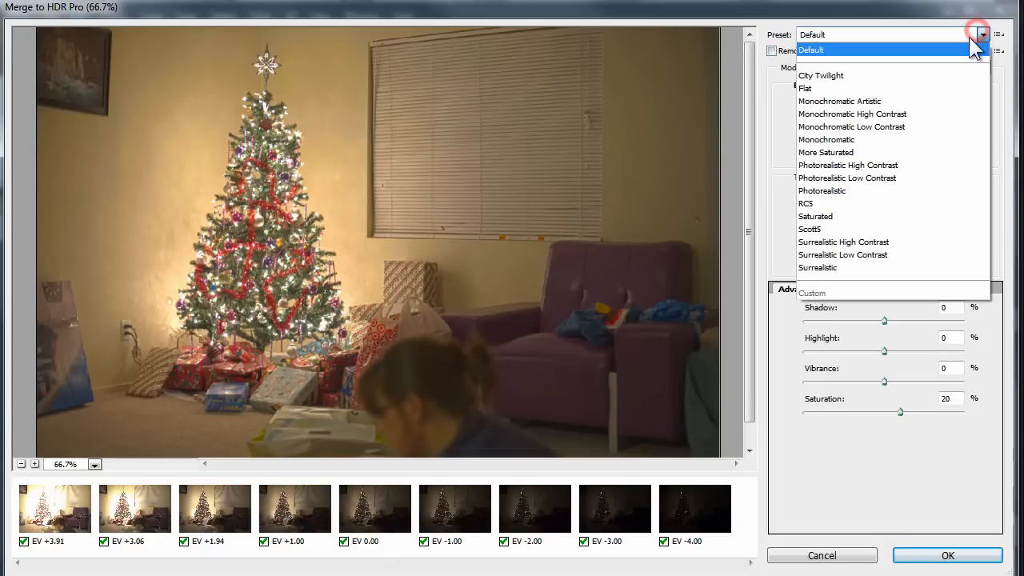
click(824, 74)
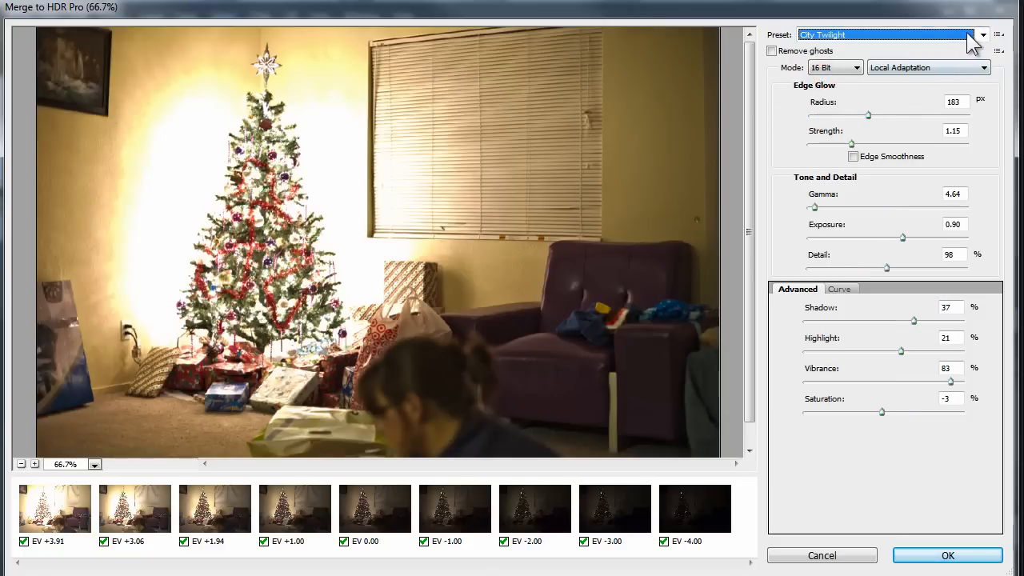
click(977, 35)
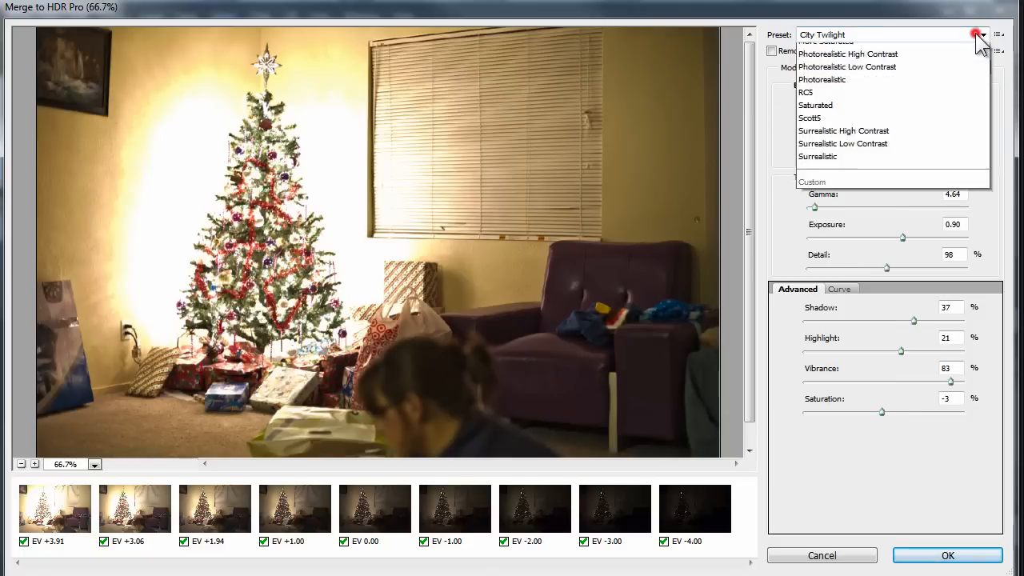
click(802, 92)
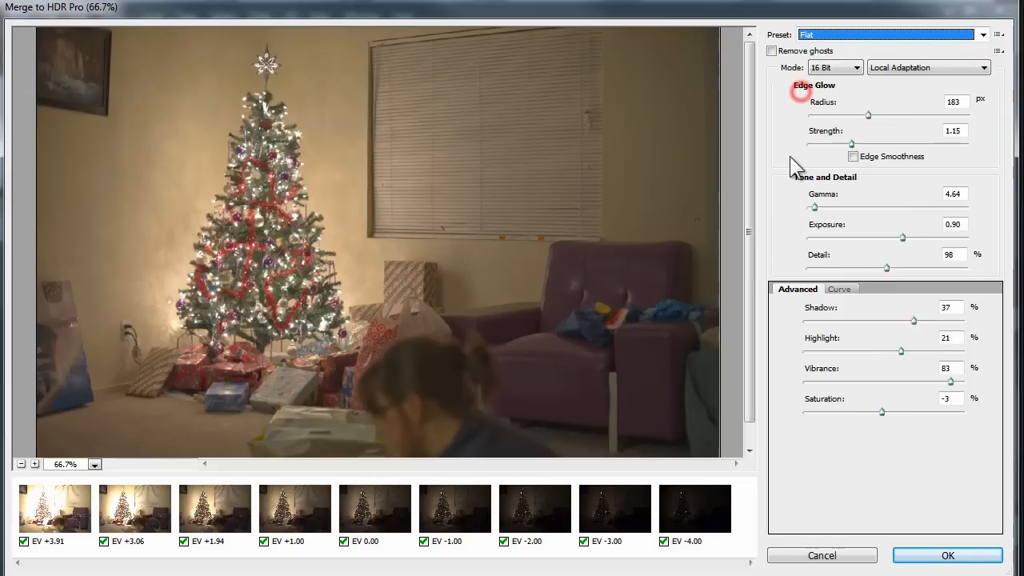
Step: Try the Surrealistic, Surrealistic Low Contrast and Surrealistic High Contrast presets on the HDR image
click(982, 34)
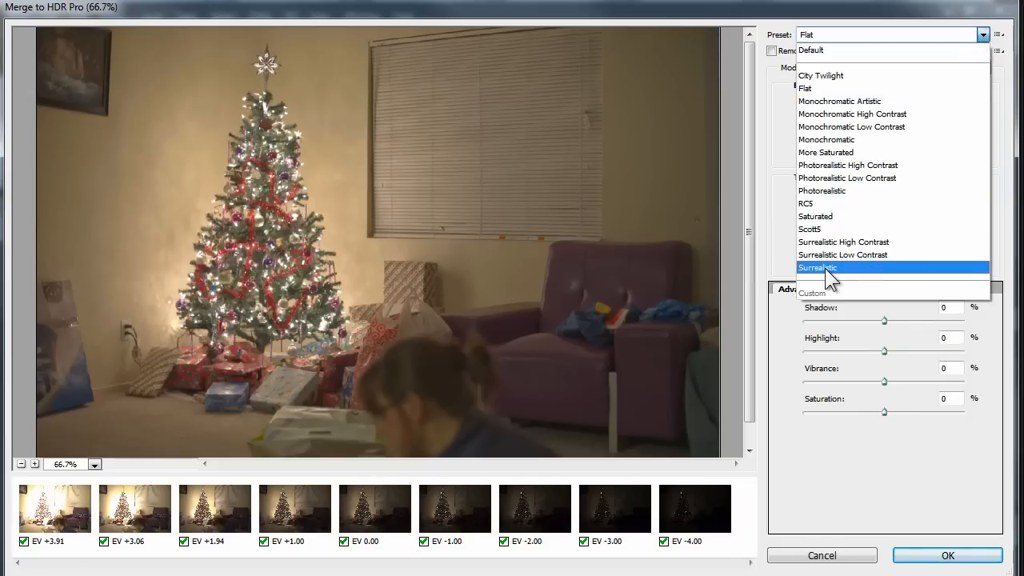
click(827, 271)
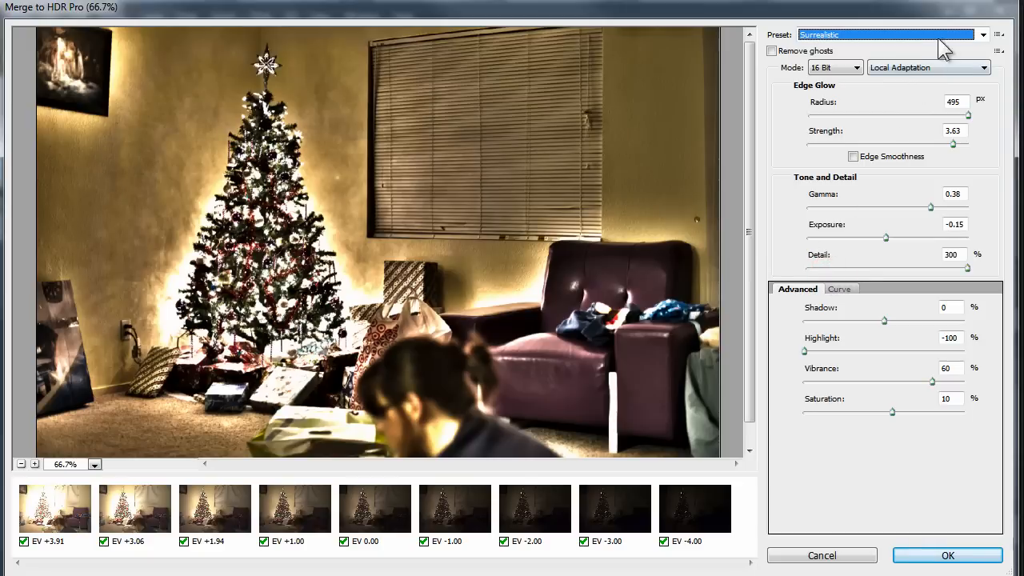
click(982, 34)
click(835, 249)
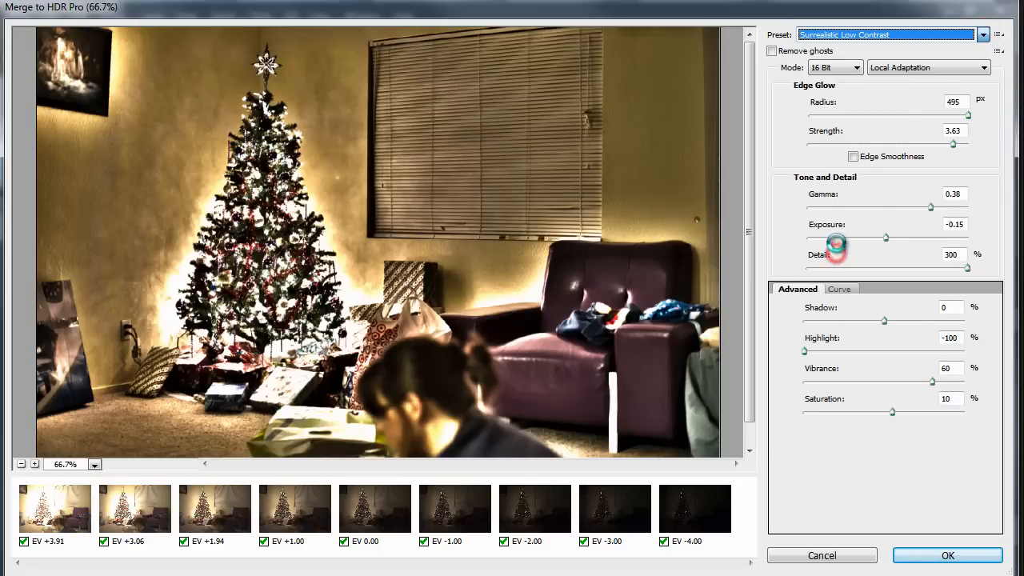
click(982, 34)
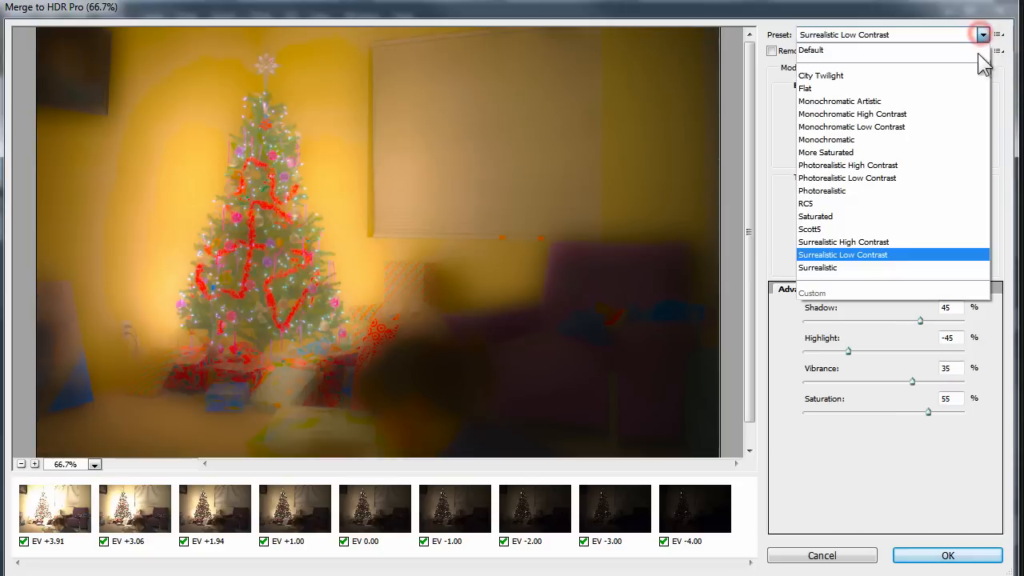
click(846, 241)
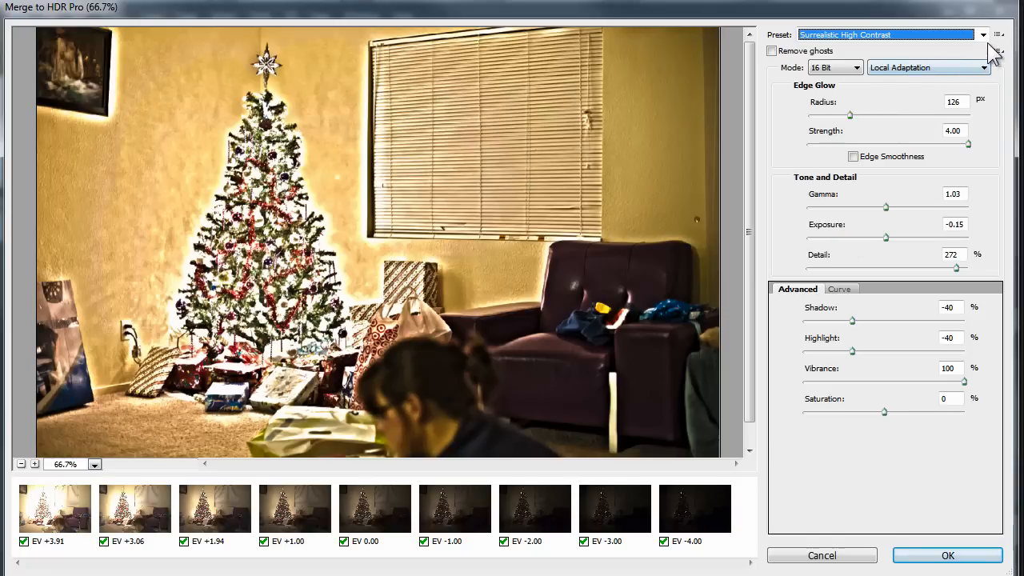
Step: Apply the Scott5 preset with Remove ghosts enabled, and set Exposure to 0.55
click(982, 34)
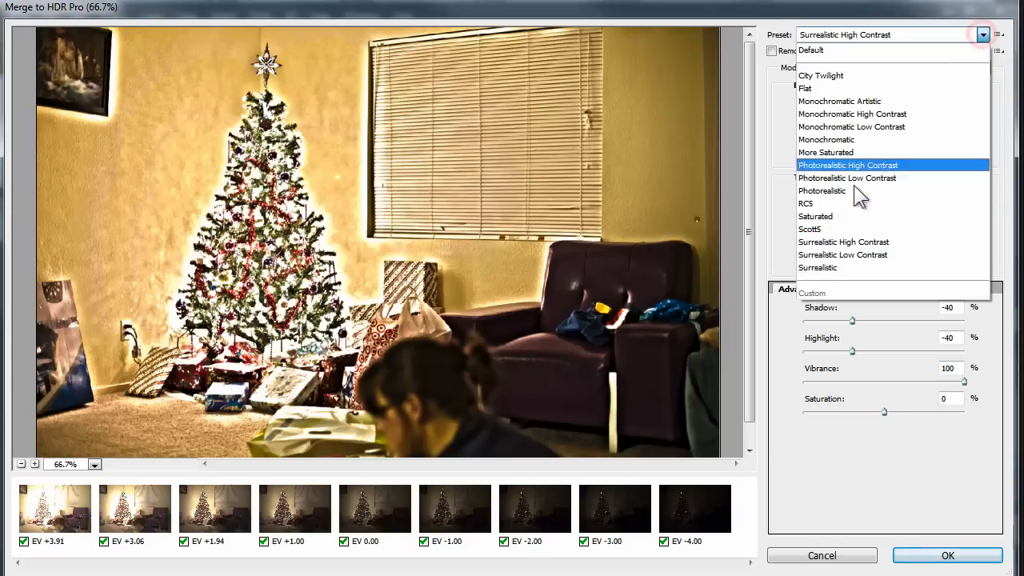
click(809, 230)
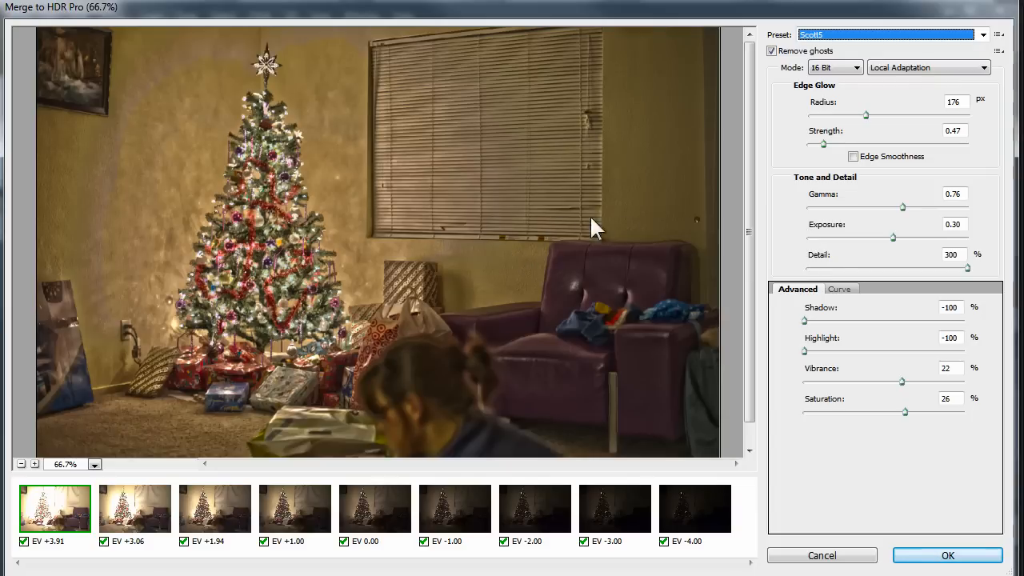
drag(891, 236, 895, 235)
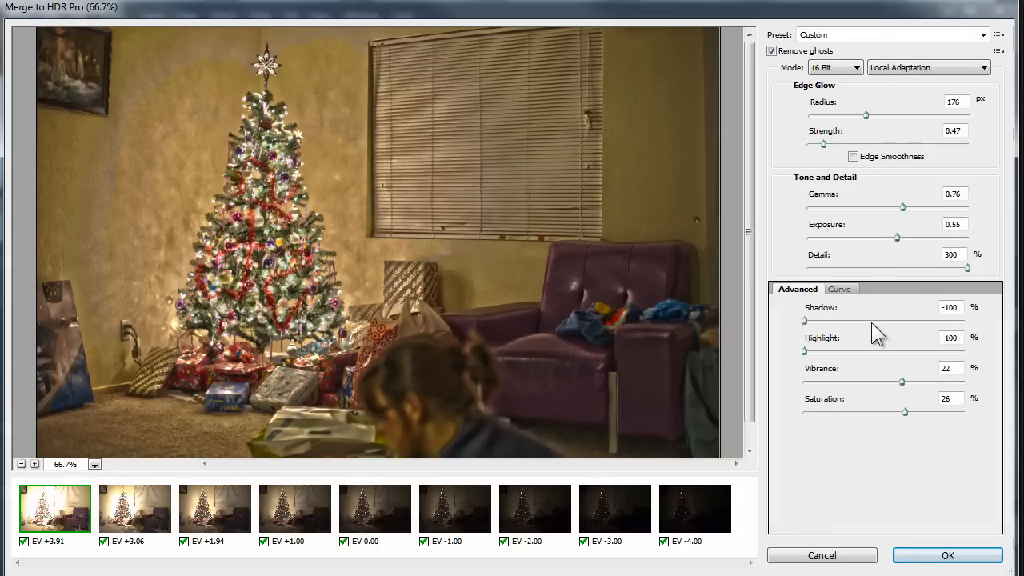
Step: Set the advanced HDR values to Vibrance 61%, Saturation 27% and Shadow 17%
drag(900, 383, 921, 382)
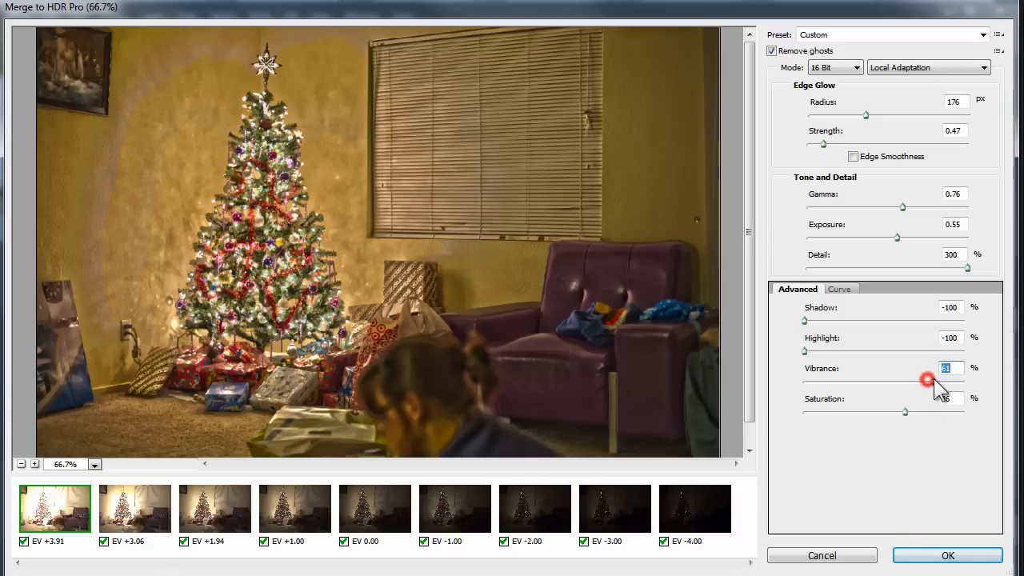
drag(934, 378, 932, 379)
drag(905, 412, 910, 413)
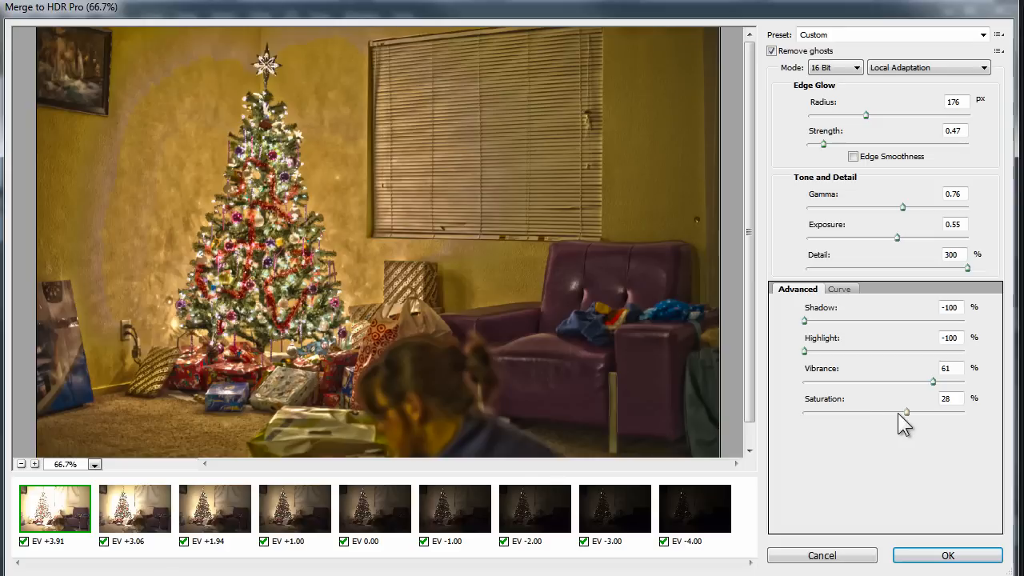
drag(906, 413, 904, 412)
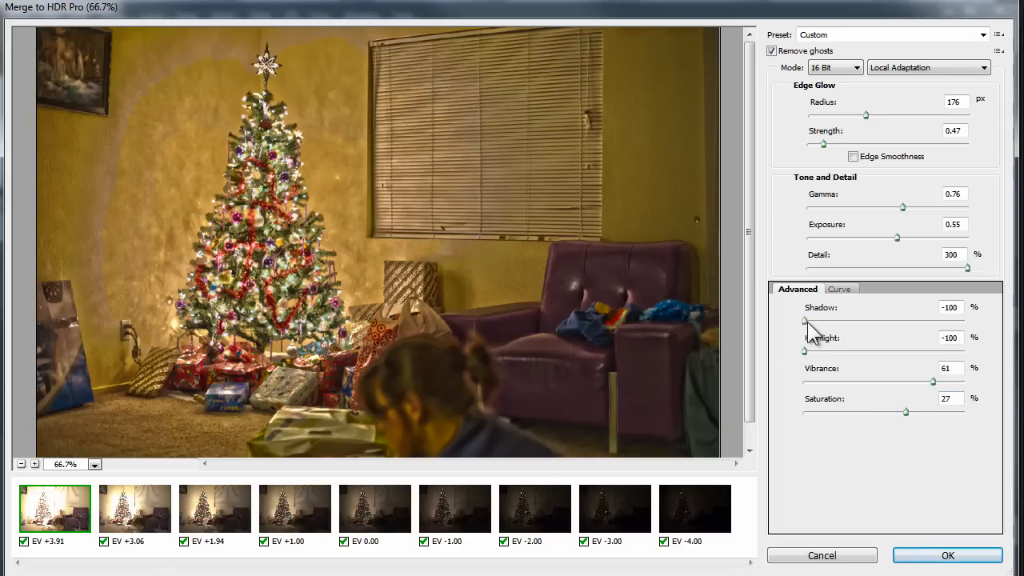
drag(805, 321, 881, 321)
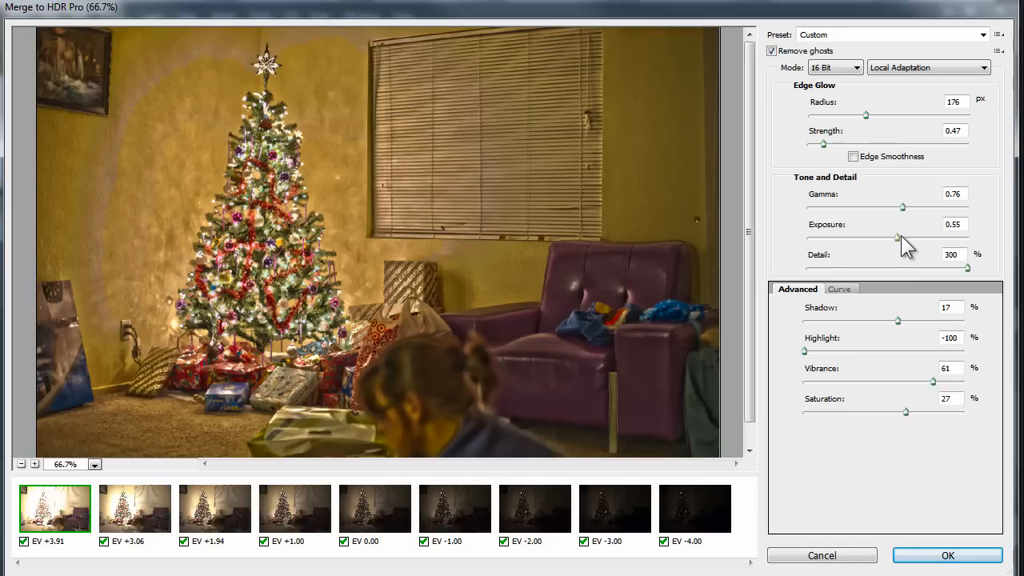
Step: Set the edge glow Strength to 0.69 and Exposure to 0.35, and accept the HDR merge
click(821, 144)
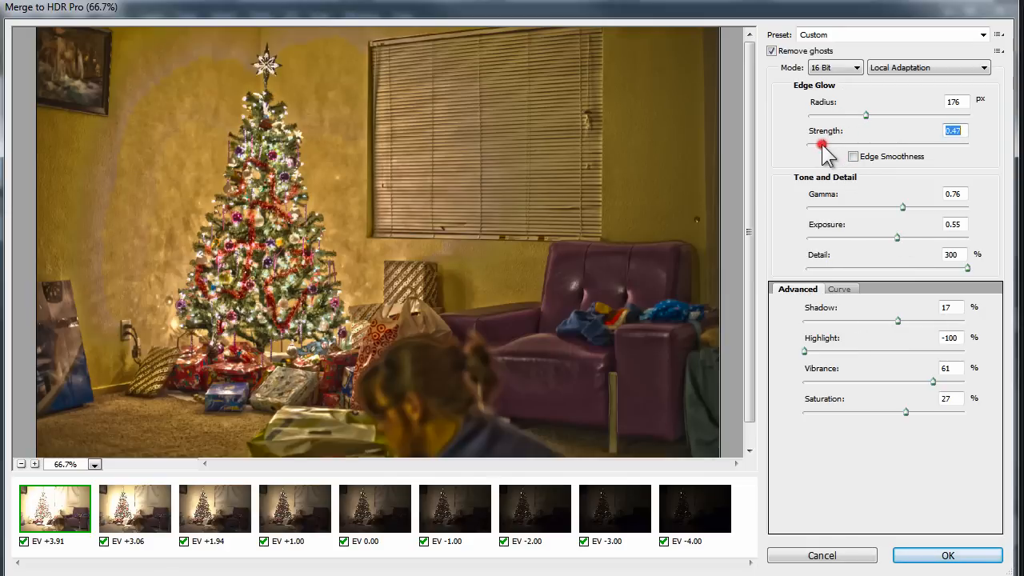
drag(813, 143, 832, 148)
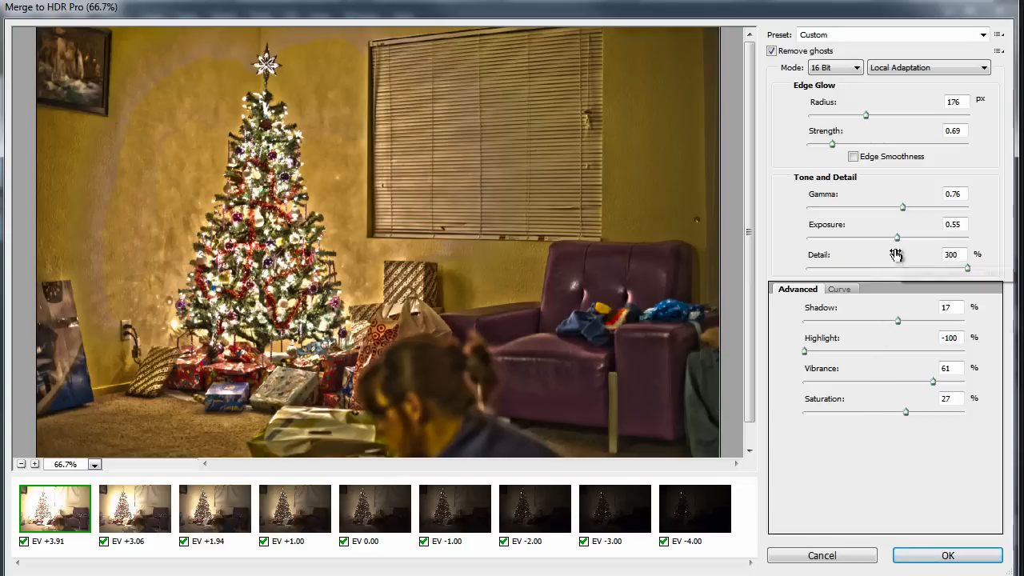
drag(902, 250, 894, 244)
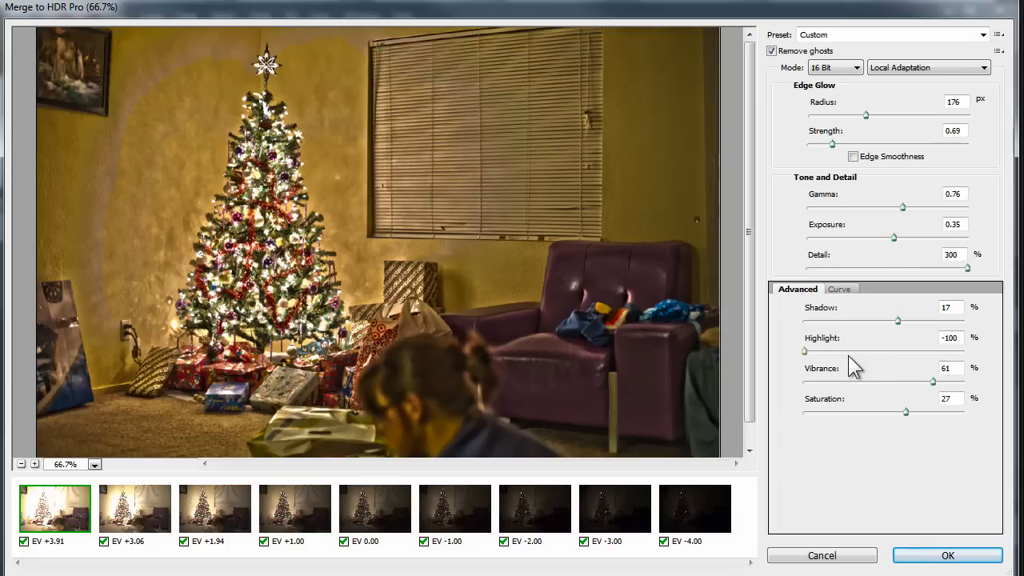
click(949, 556)
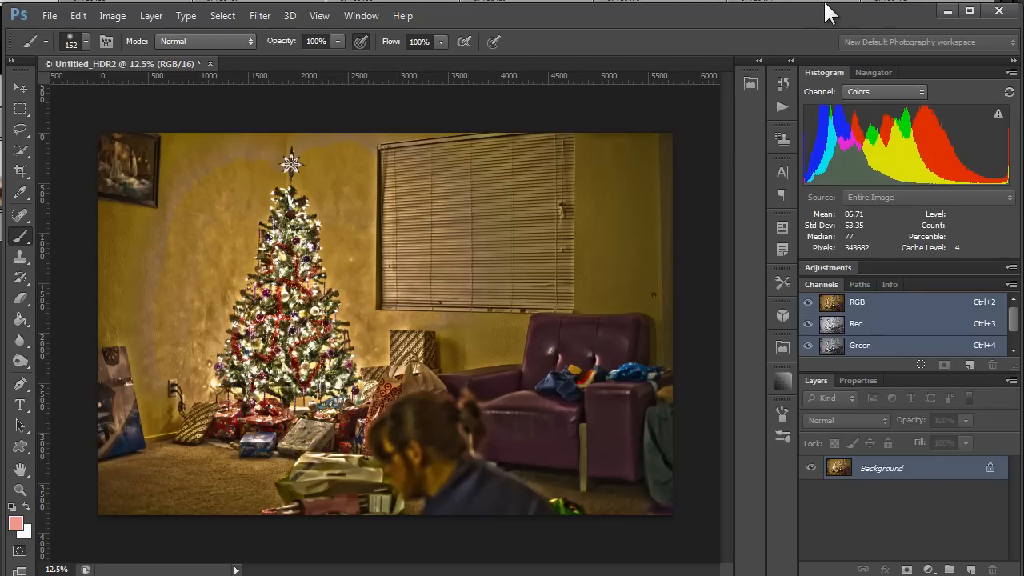
Step: Switch to Lightroom, open the brightest exposure 071C0473 in the large single-photo view, and compare it with the neighbouring darker bracketed exposures
key(alt+Tab)
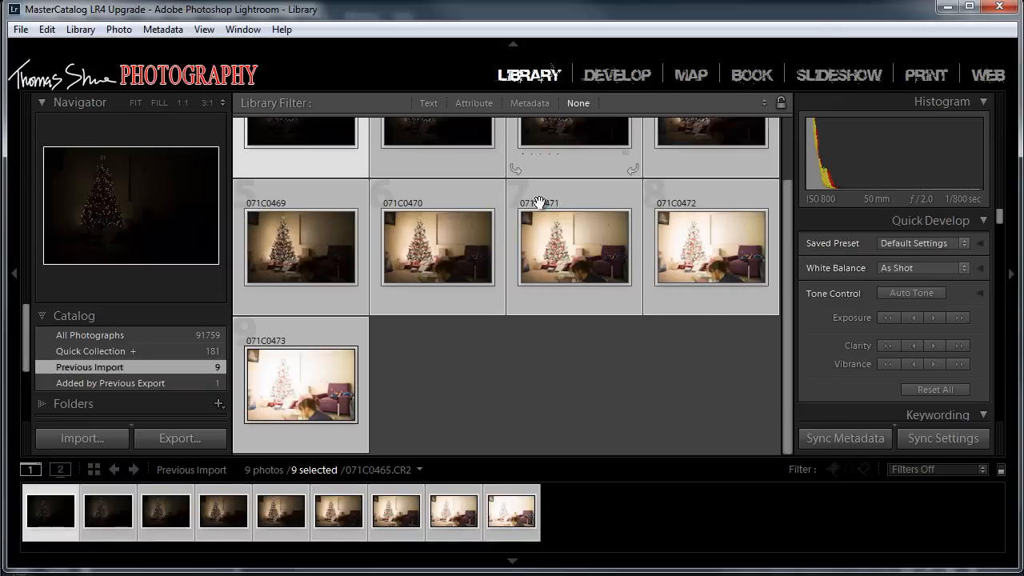
double_click(305, 402)
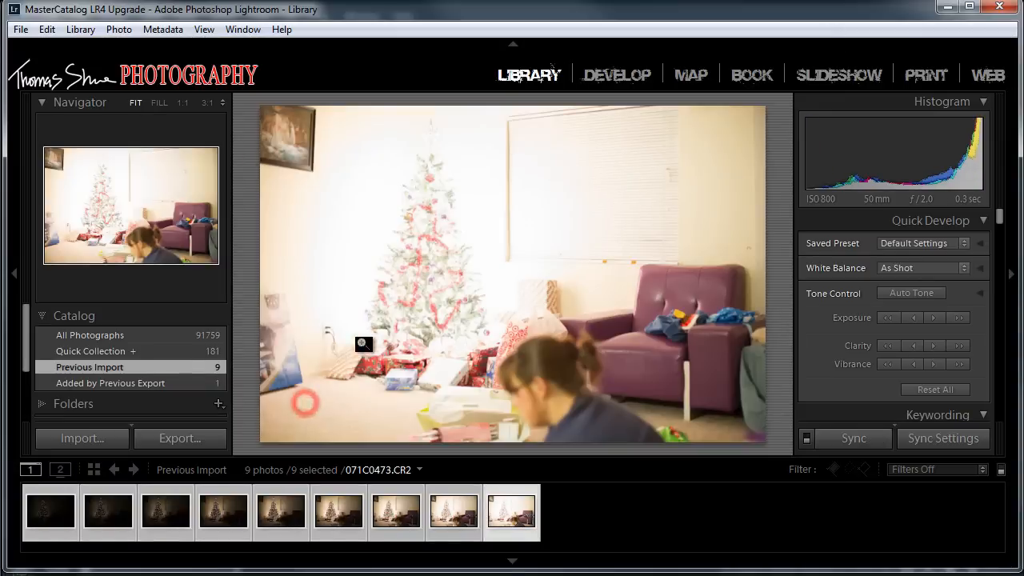
key(Left)
key(Left)
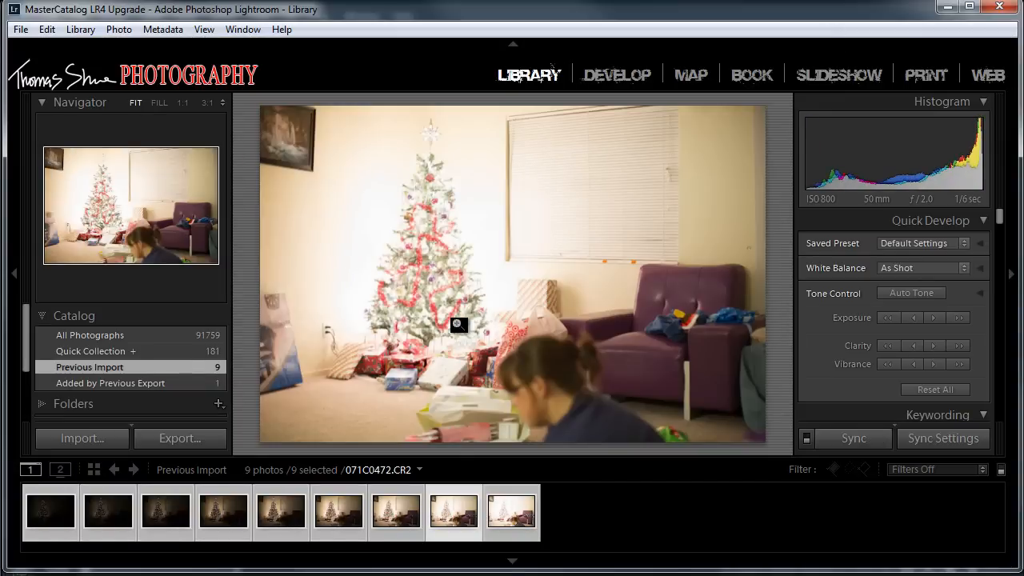
key(Left)
key(0)
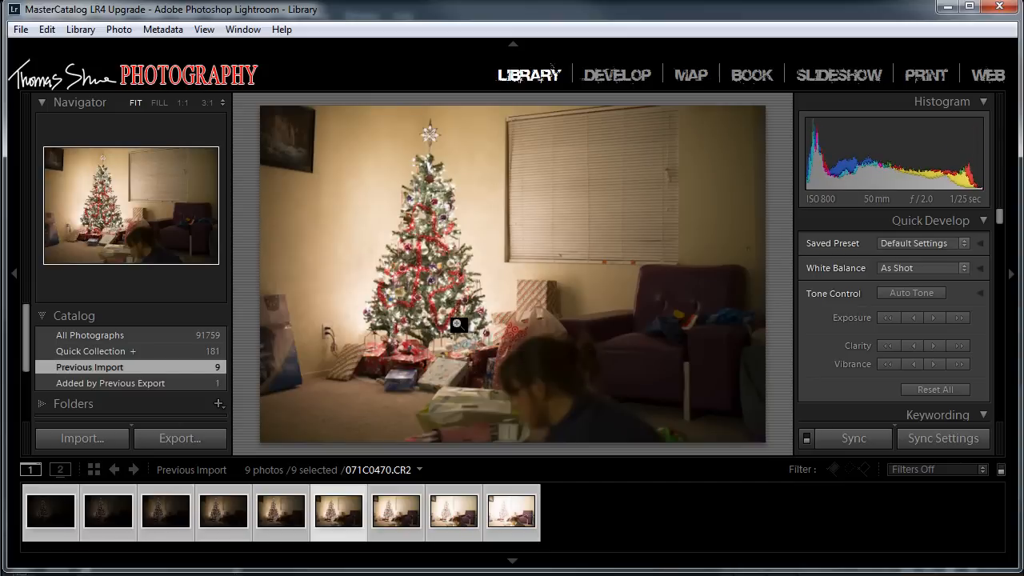
key(Left)
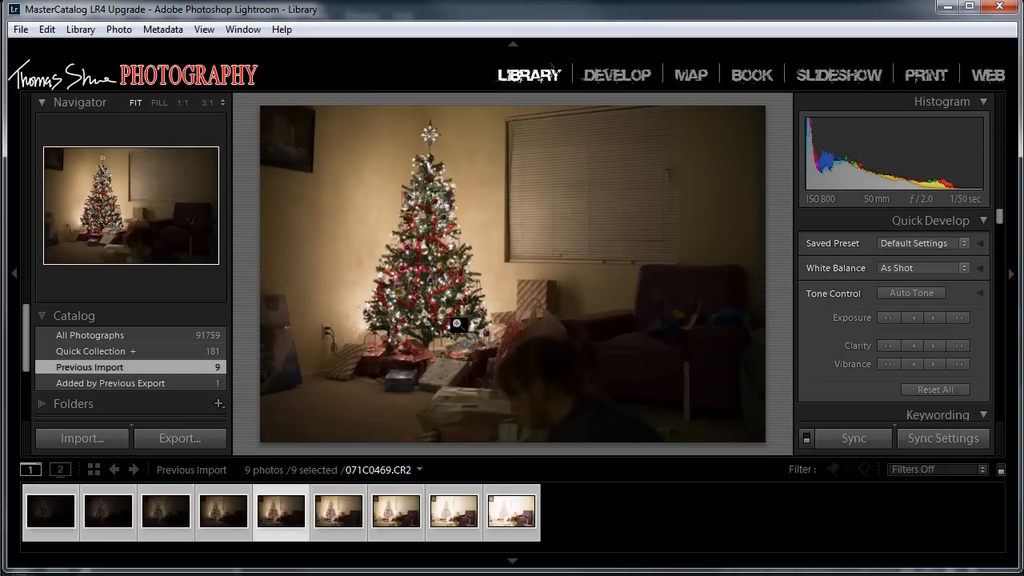
key(Right)
key(Right)
key(Right)
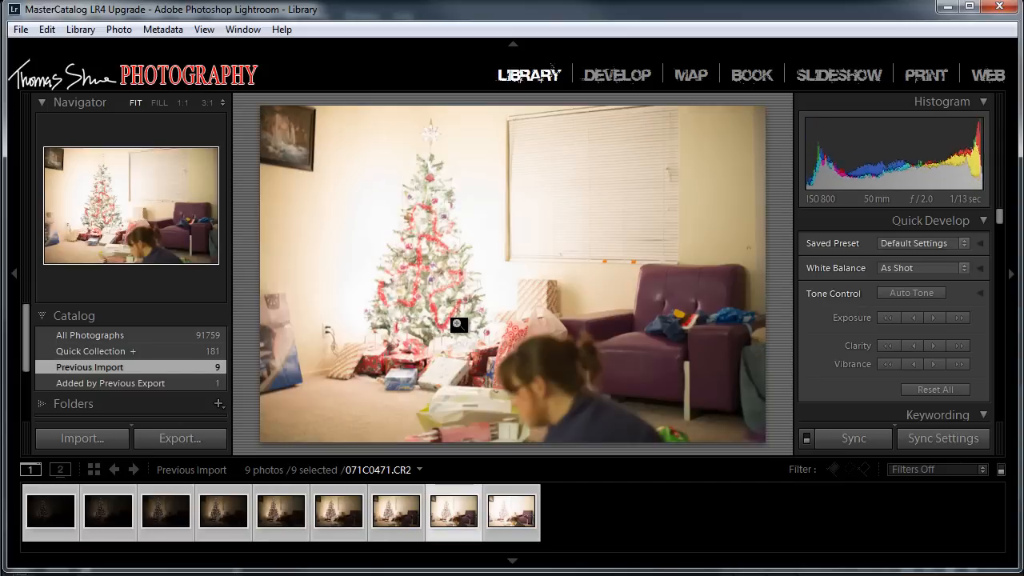
key(Right)
key(Right)
key(Left)
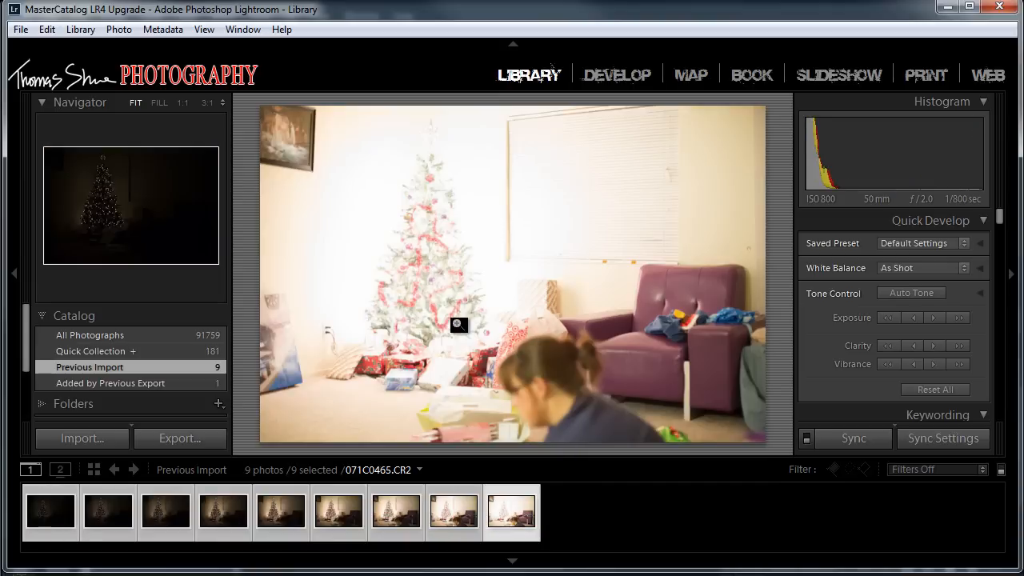
key(Left)
key(Left)
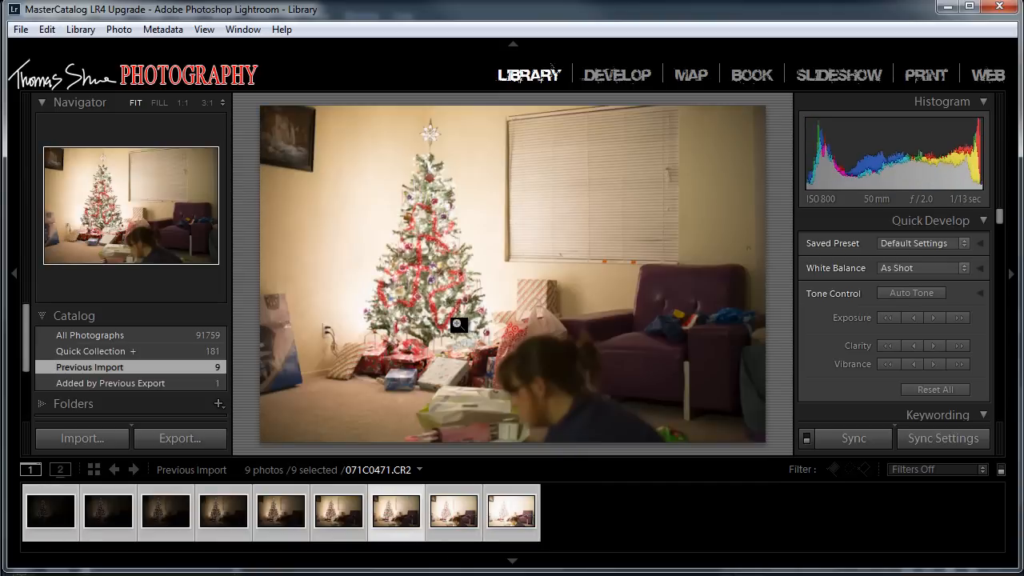
key(Right)
key(Left)
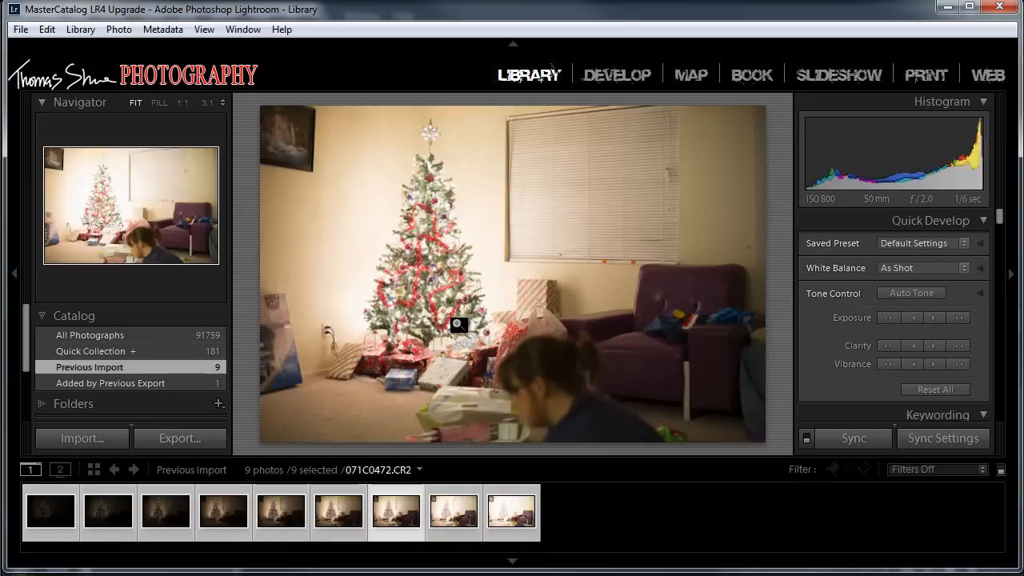
Step: Compare the two brightest exposures with 071C0472 to judge how sharply the woman's head is rendered
key(Right)
key(Right)
key(Left)
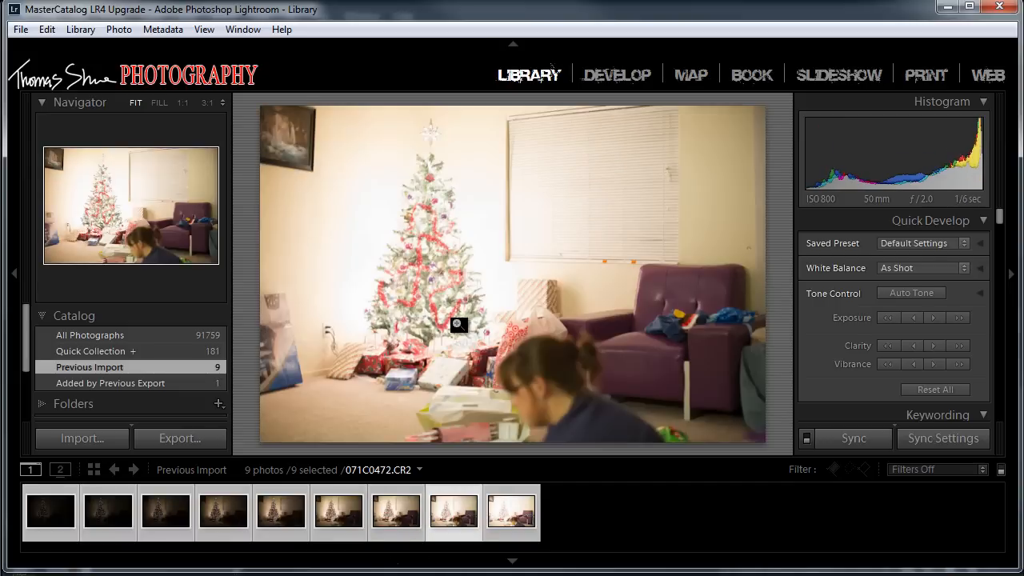
key(Right)
key(Left)
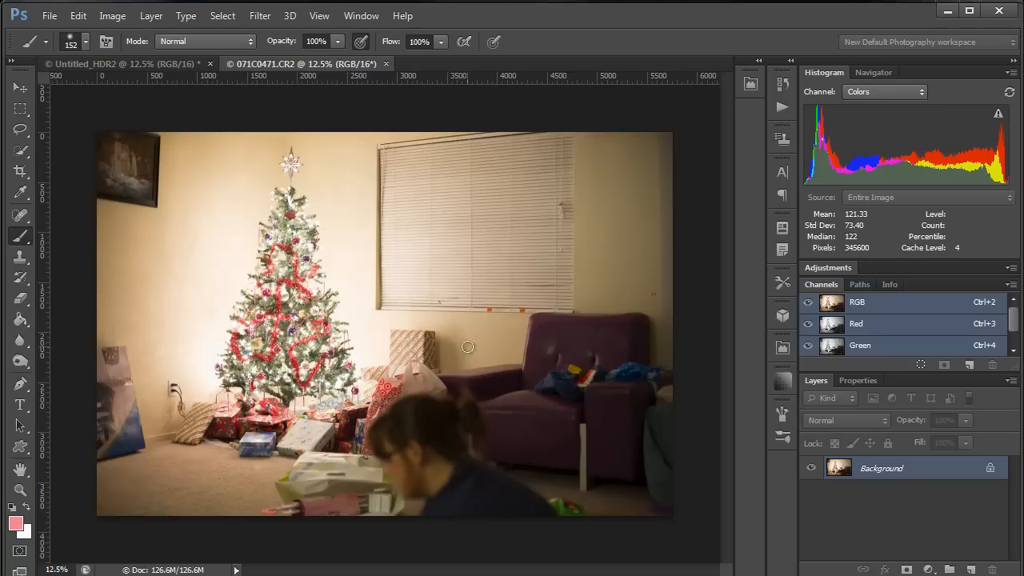
Step: Switch to Photoshop, float the 071C0471.CR2 window, copy its image into Untitled_HDR2 as a new layer aligned over the HDR image, and minimize the source window
click(19, 88)
drag(312, 68, 546, 185)
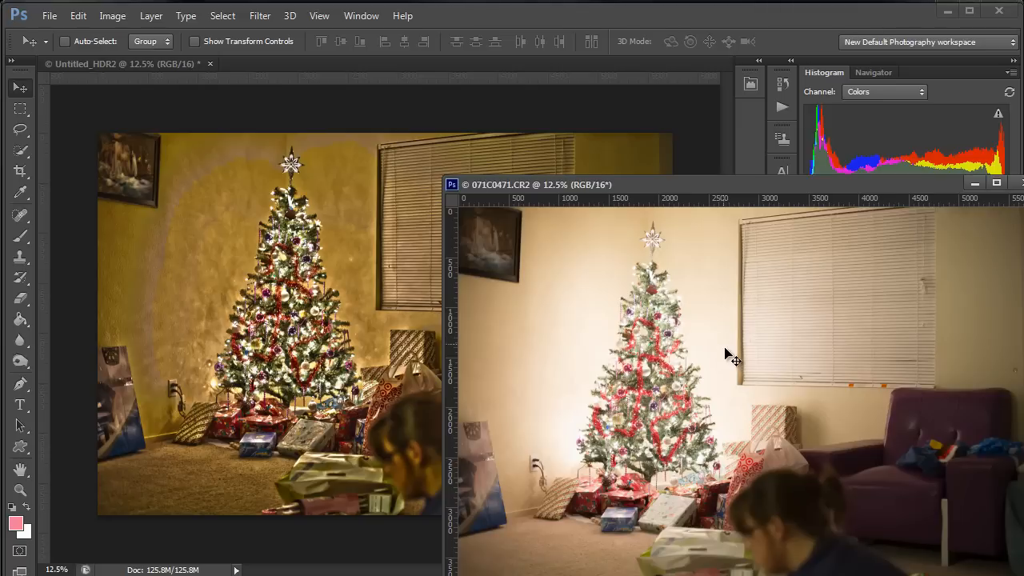
drag(737, 404, 354, 325)
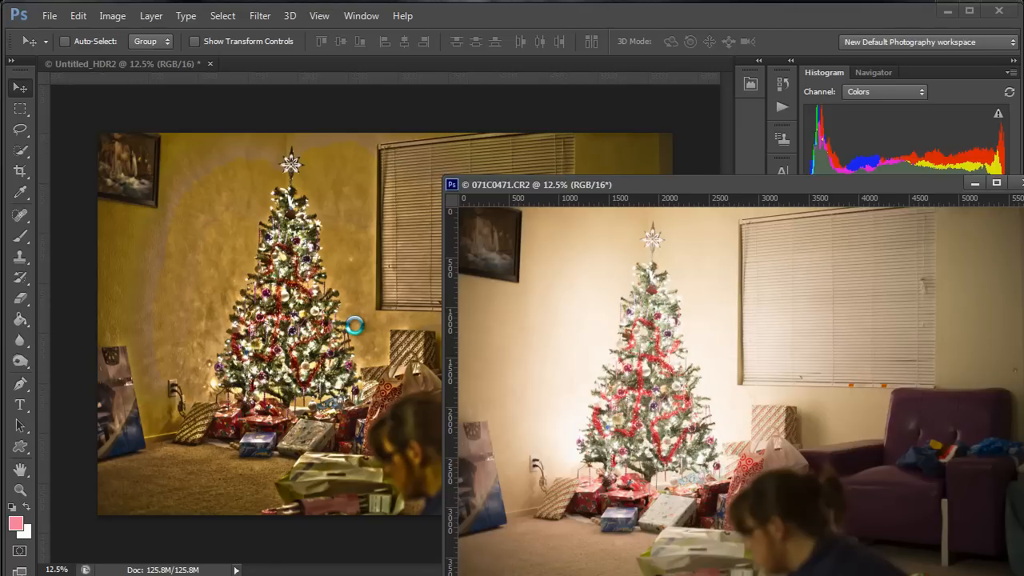
click(974, 183)
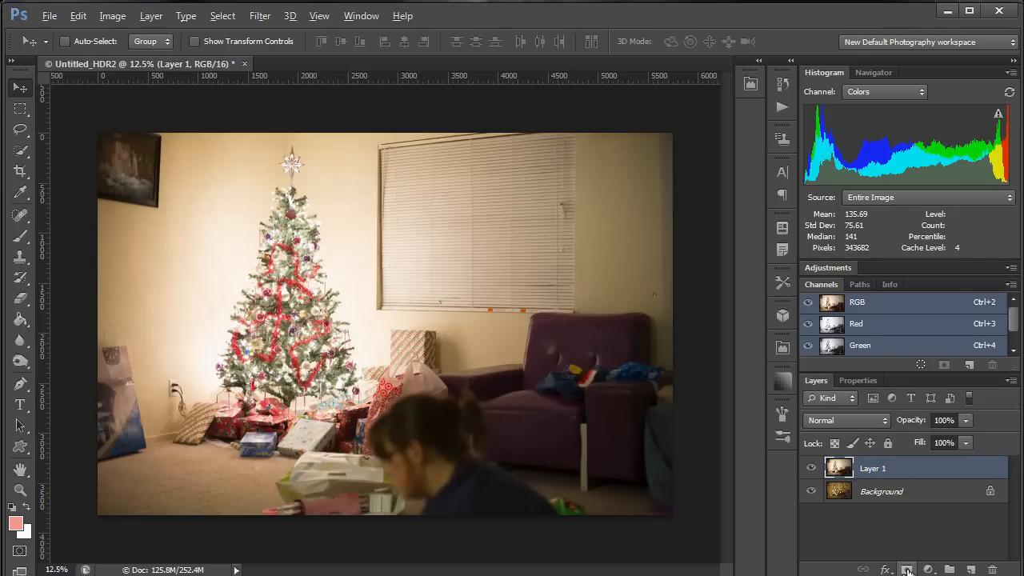
Step: Hide Layer 1 with a black layer mask and paint white on it over the woman with a 536 px brush
alt+click(907, 570)
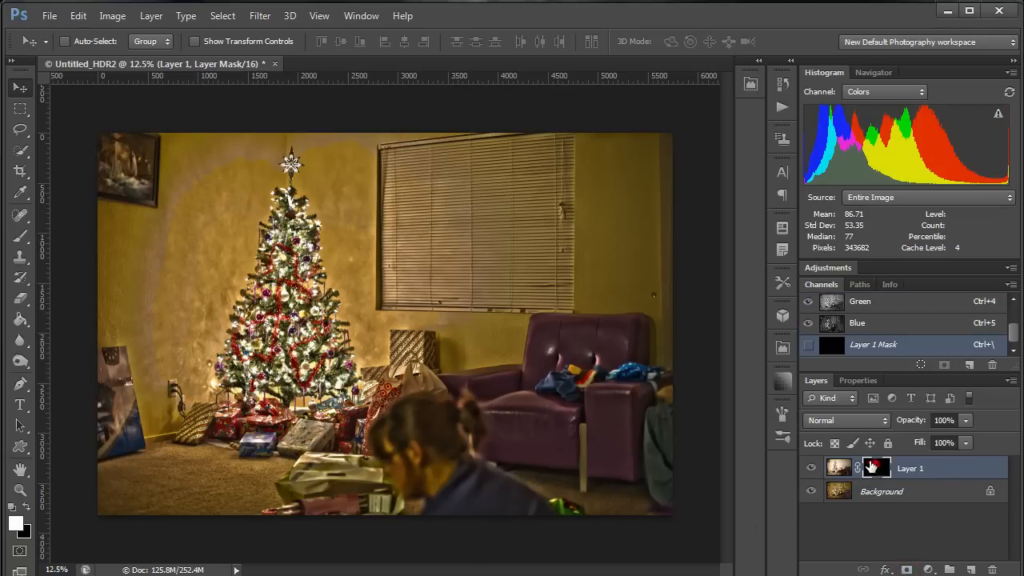
click(11, 242)
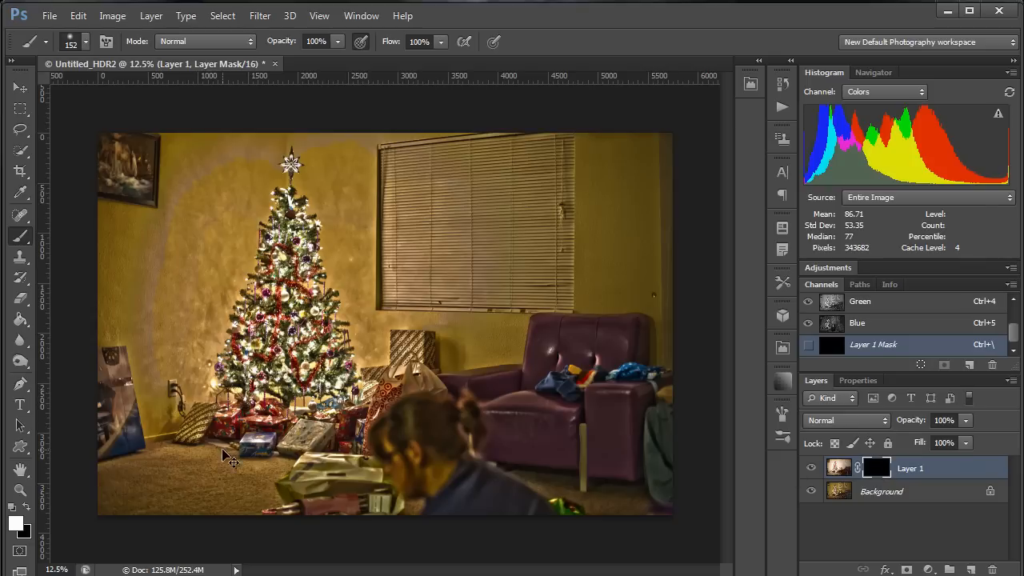
mouse_move(226, 451)
mouse_down()
mouse_move(280, 447)
mouse_move(268, 447)
mouse_up()
mouse_move(418, 442)
mouse_down()
mouse_move(394, 443)
mouse_move(417, 477)
mouse_move(471, 482)
mouse_move(434, 450)
mouse_move(473, 496)
mouse_move(456, 499)
mouse_move(484, 493)
mouse_move(529, 508)
mouse_move(497, 510)
mouse_move(468, 493)
mouse_move(434, 424)
mouse_move(408, 437)
mouse_move(417, 465)
mouse_move(393, 437)
mouse_move(414, 473)
mouse_move(447, 484)
mouse_move(469, 512)
mouse_up()
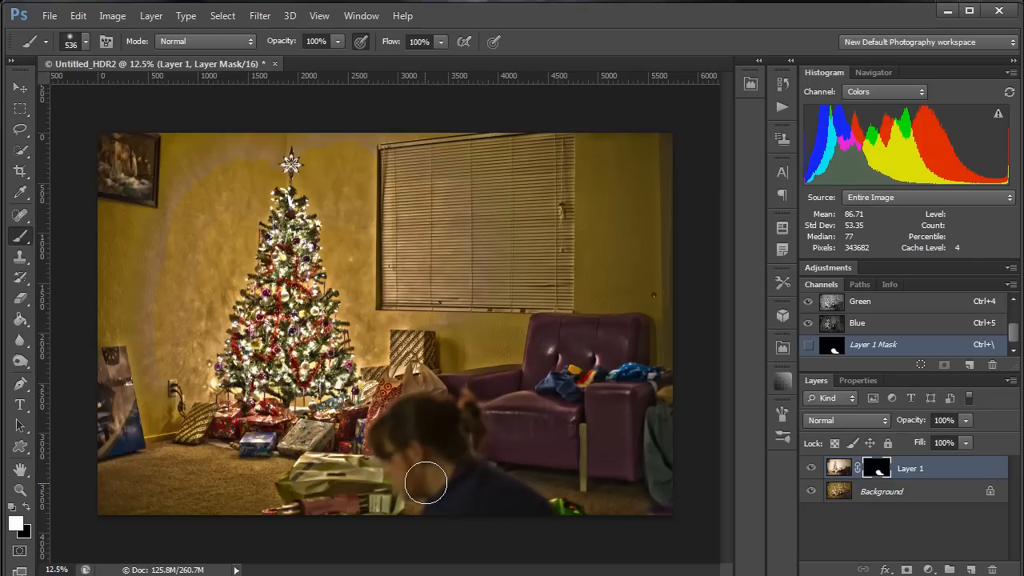
click(876, 469)
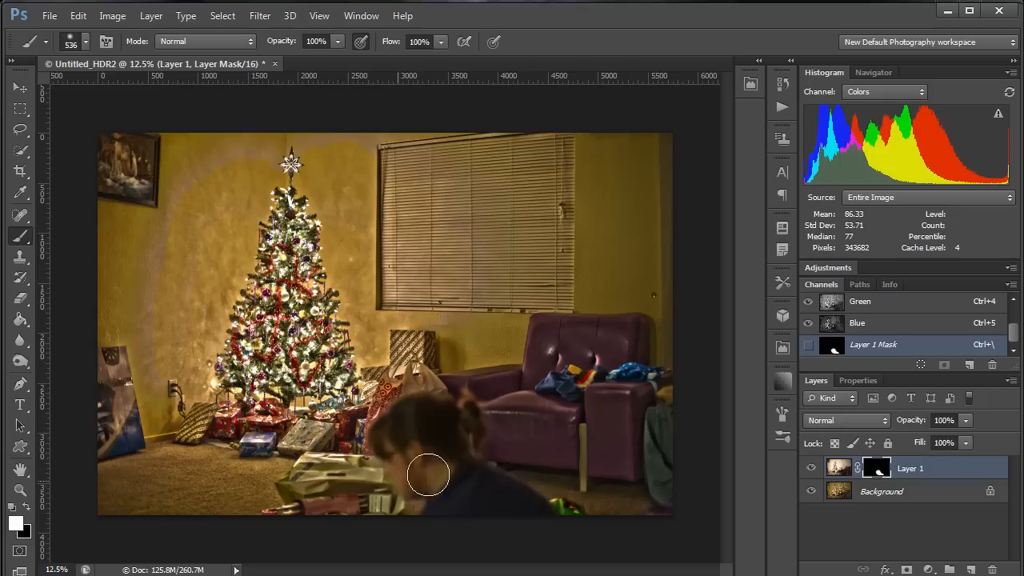
Step: Compare the woman with Layer 1 hidden and shown, leaving the layer visible
click(812, 469)
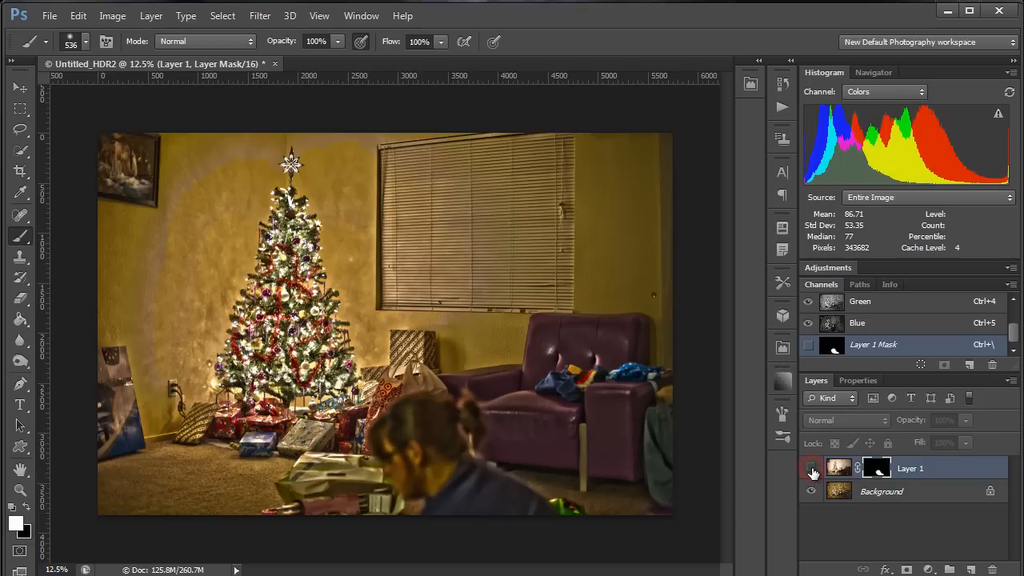
click(812, 469)
click(812, 469)
click(812, 470)
click(812, 470)
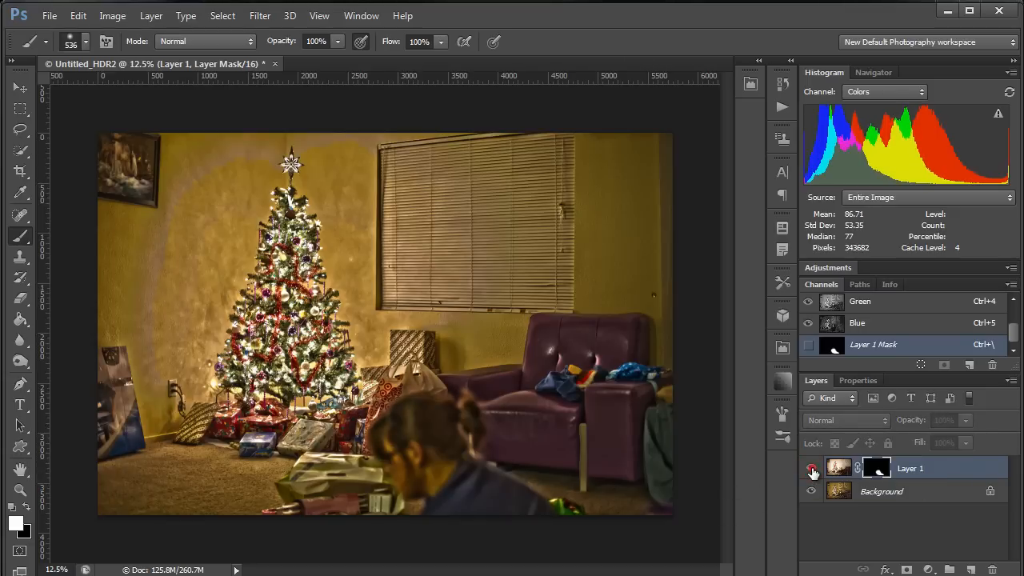
click(812, 470)
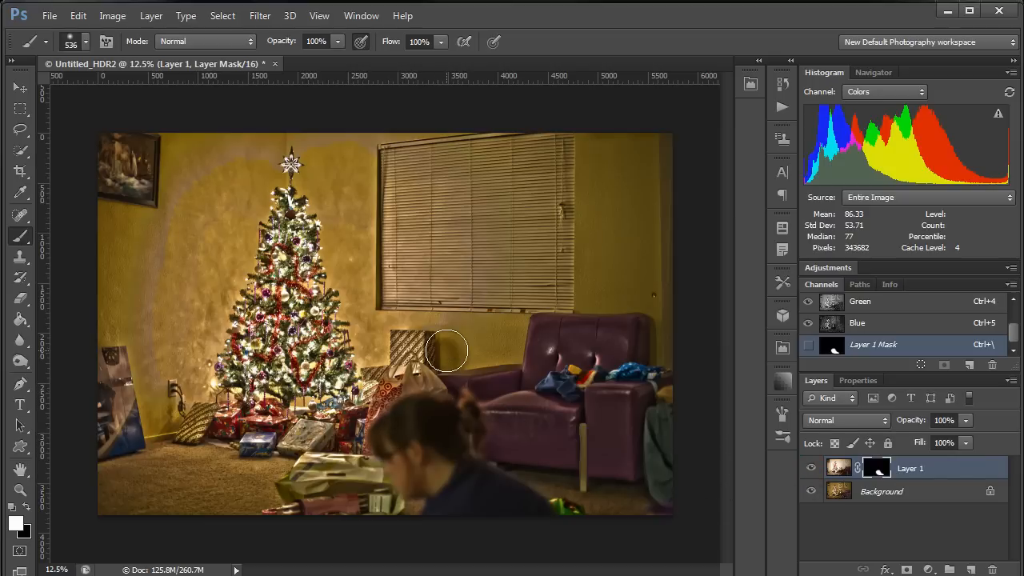
Step: Display the Layer 1 mask as an overlay and paint black with a 150 px brush along the front edge of the woman's face
key(backslash)
key(x)
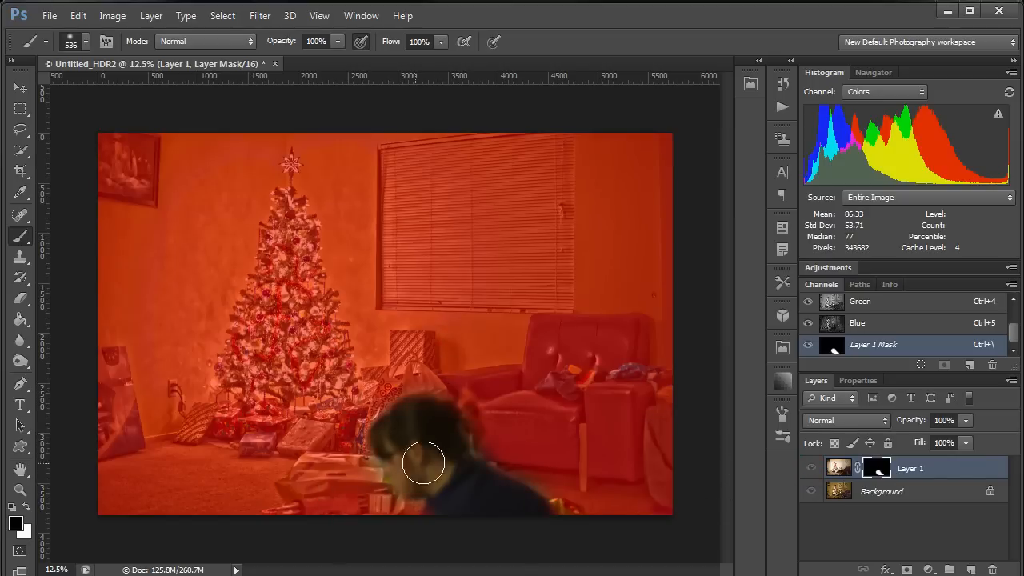
key(ctrl+space)
drag(453, 448, 501, 441)
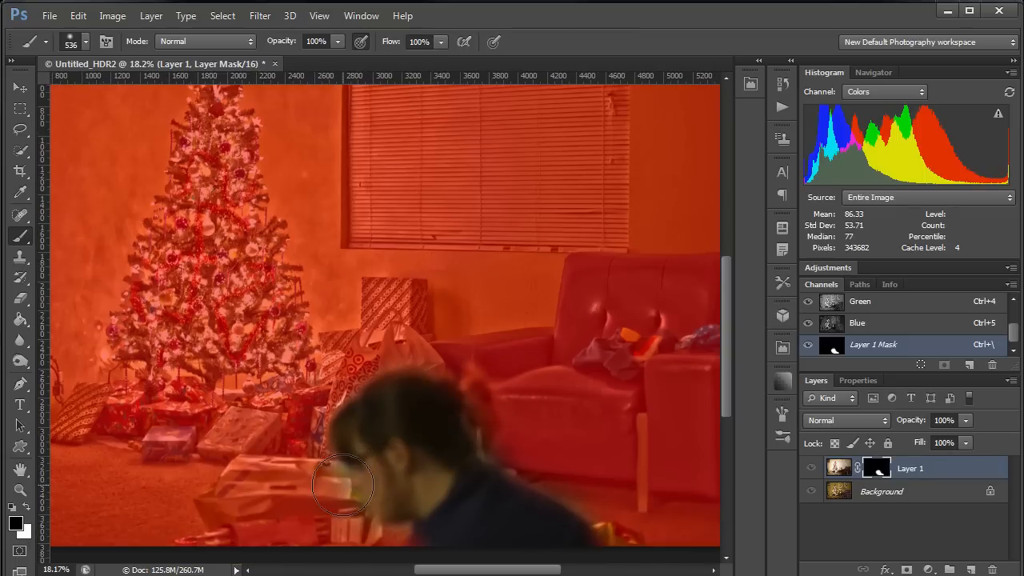
key(x)
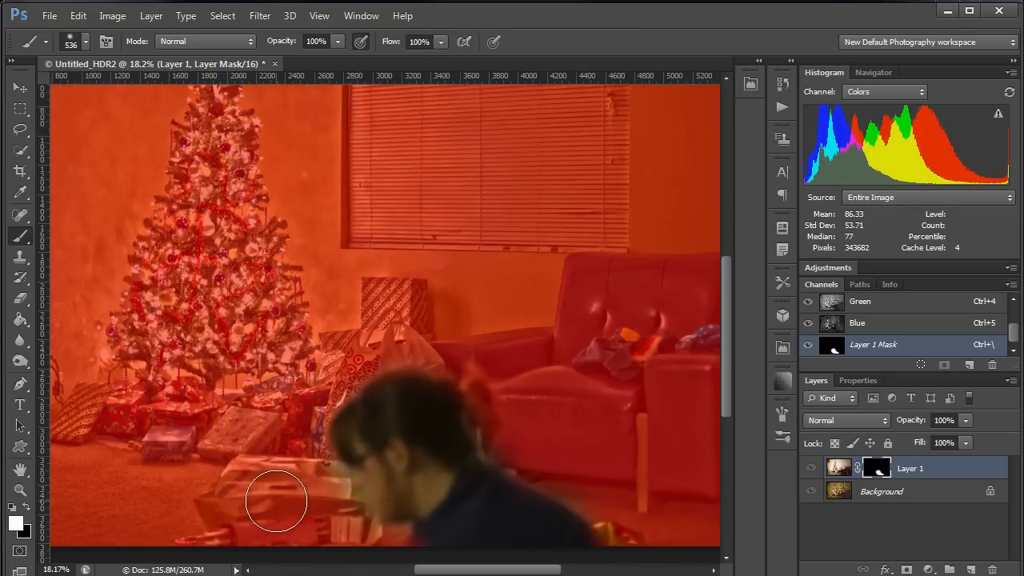
drag(272, 496, 251, 516)
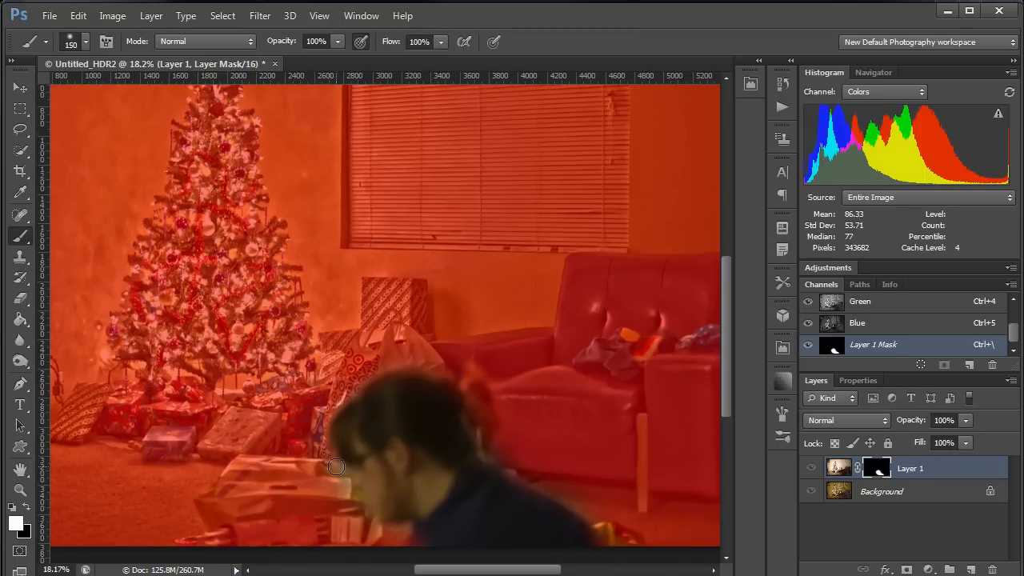
key(x)
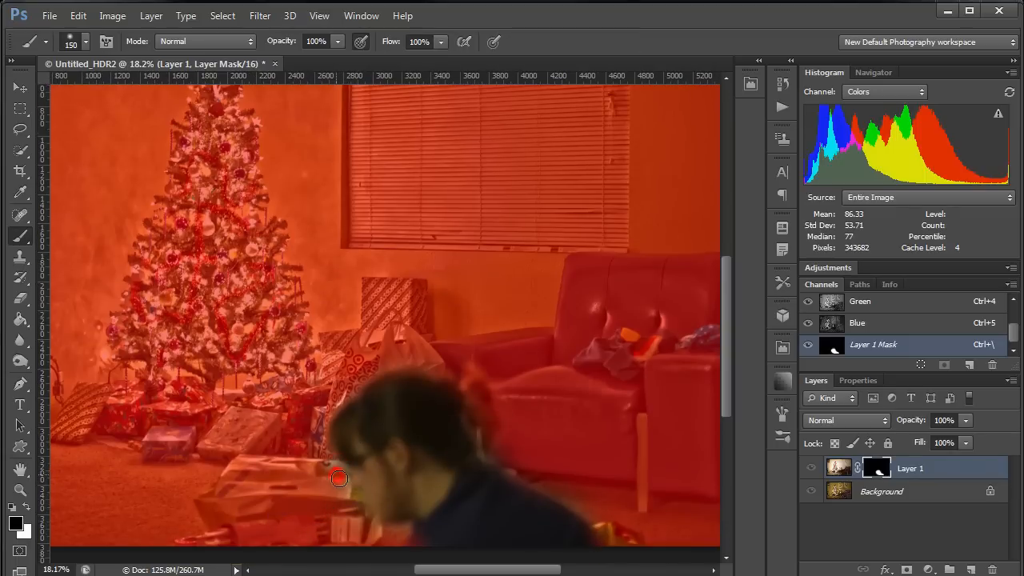
mouse_move(349, 497)
mouse_down()
mouse_move(355, 529)
mouse_move(392, 539)
mouse_up()
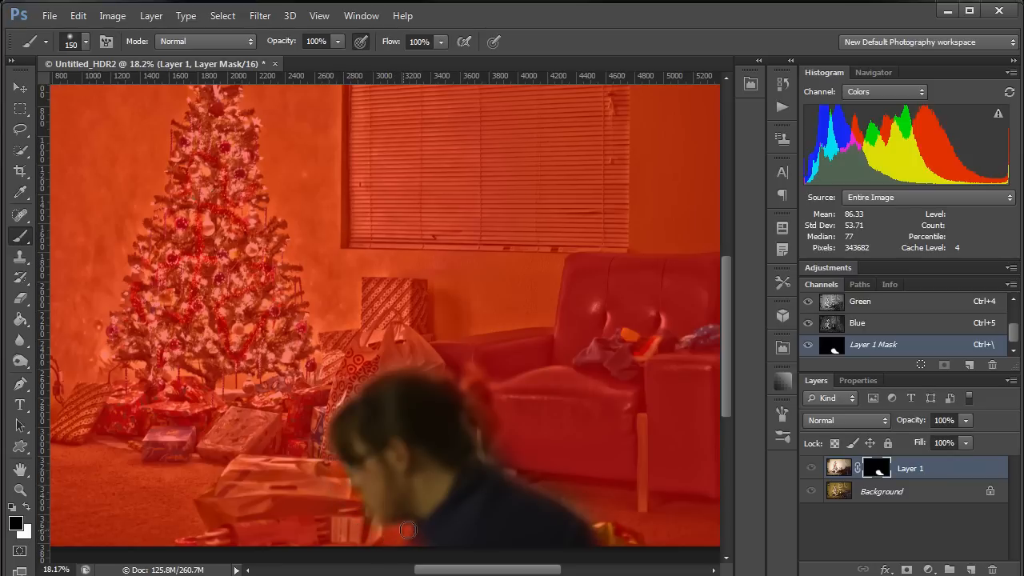
Step: Paint black on the mask along the edge of the woman's neck and back, and turn off the mask overlay
key(x)
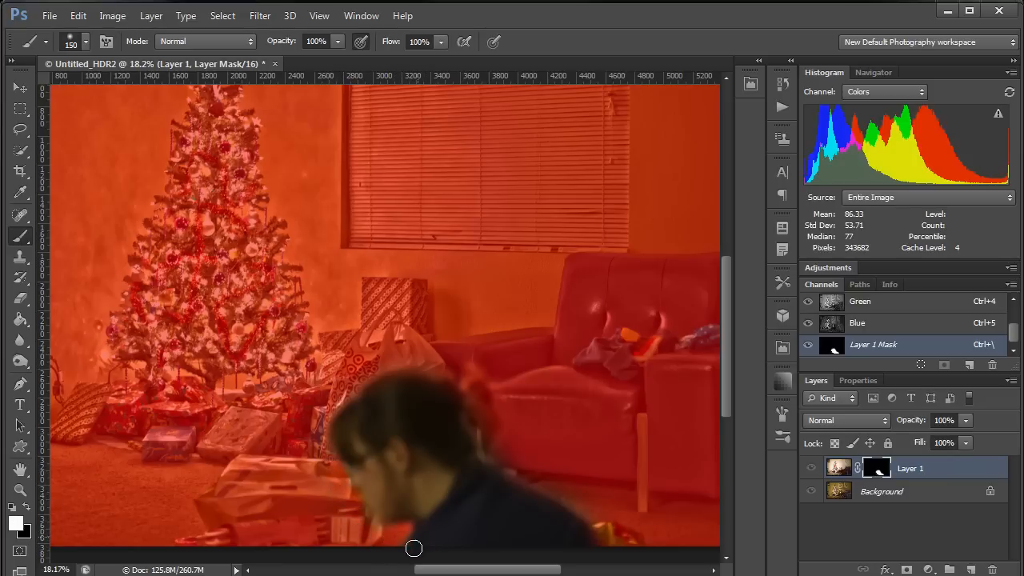
key(x)
mouse_move(496, 448)
mouse_down()
mouse_move(493, 459)
mouse_move(569, 495)
mouse_up()
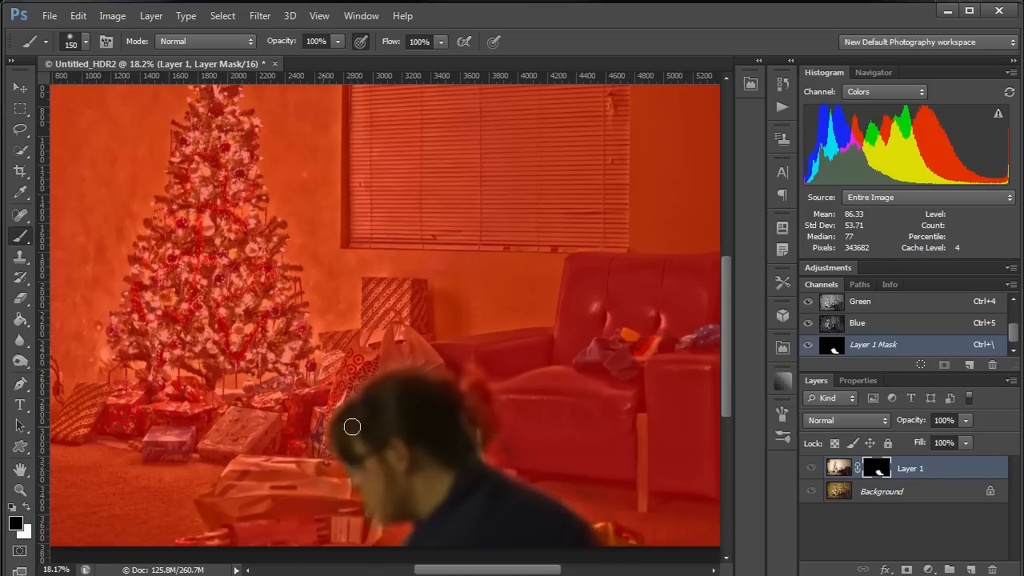
key(backslash)
key(x)
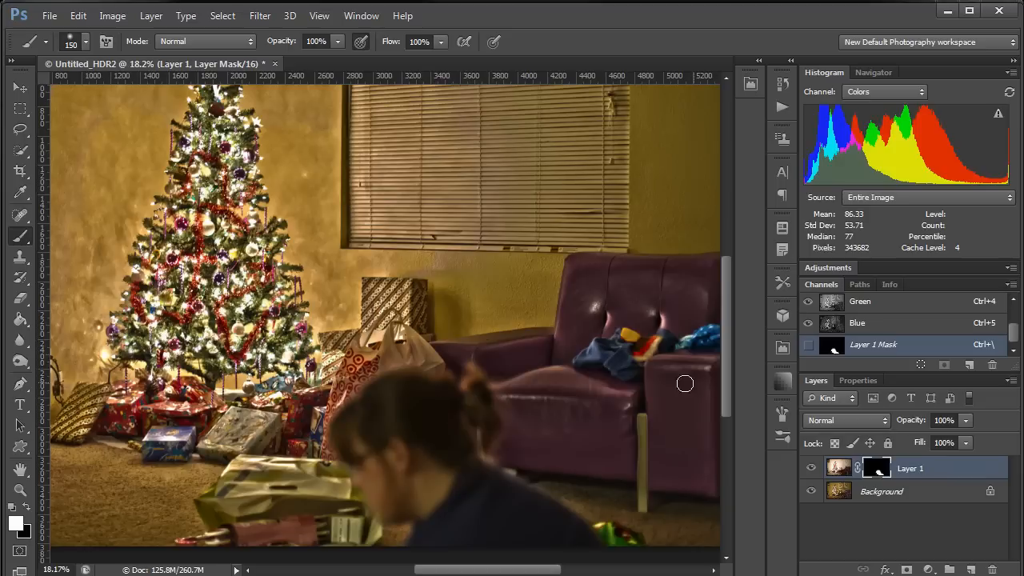
click(834, 469)
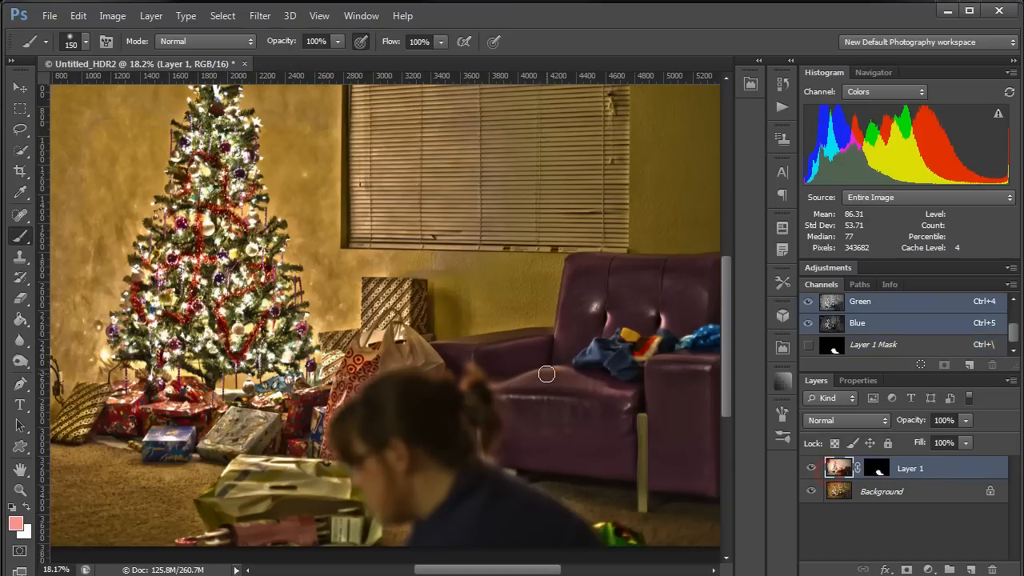
click(927, 569)
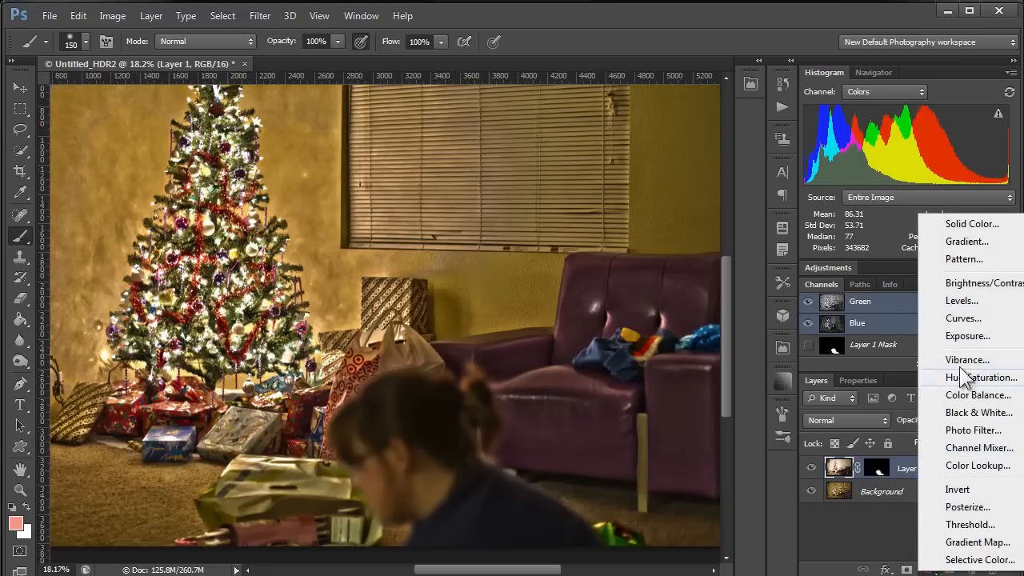
click(961, 318)
mouse_move(932, 523)
mouse_down()
mouse_move(947, 534)
mouse_move(936, 516)
mouse_move(960, 552)
mouse_move(946, 521)
mouse_up()
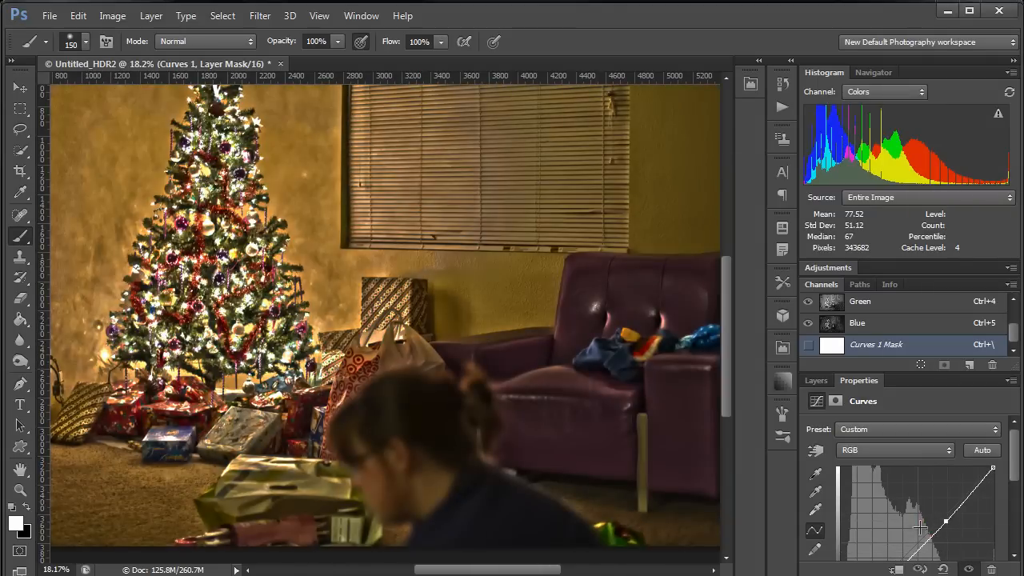
click(817, 381)
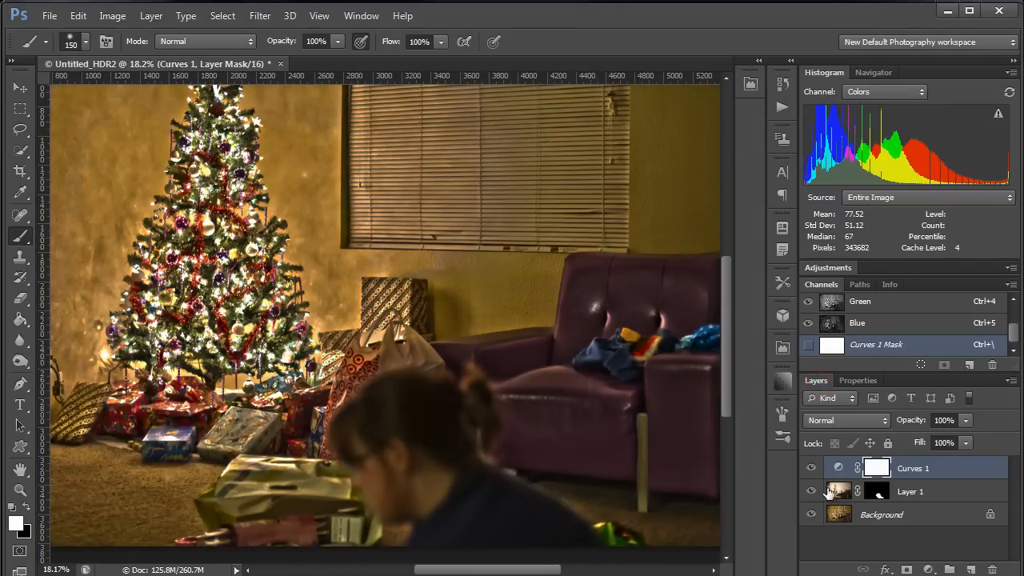
drag(908, 480, 991, 570)
drag(950, 470, 990, 569)
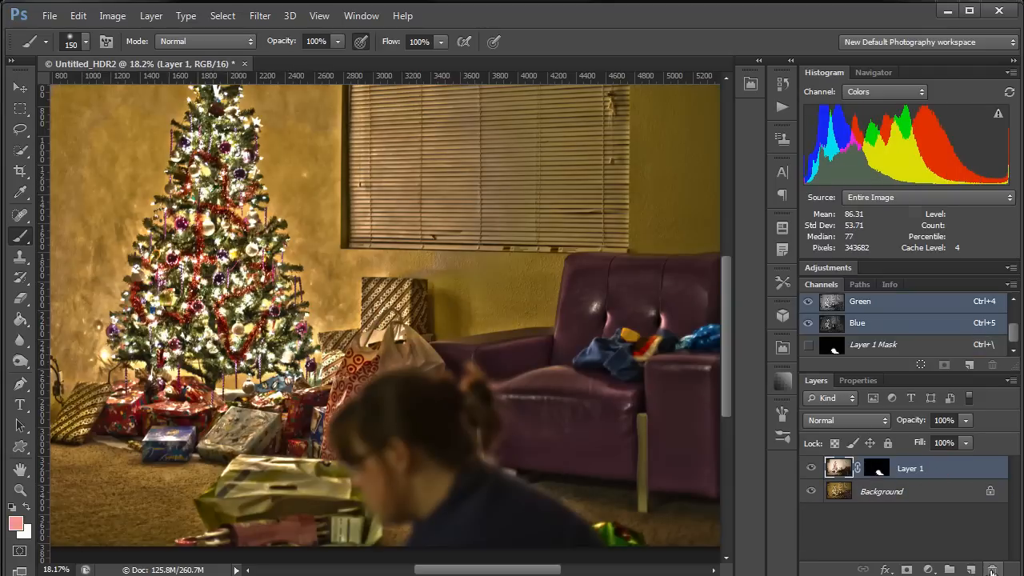
Step: Apply a Vibrance adjustment to Layer 1's image with Vibrance +56 and a slight increase in Saturation
click(838, 470)
click(113, 17)
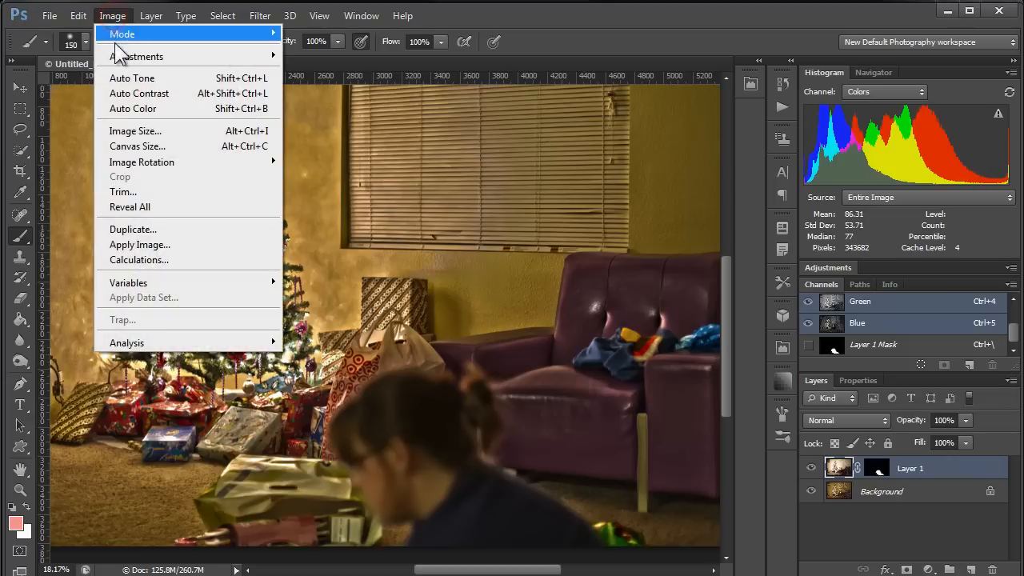
mouse_move(128, 57)
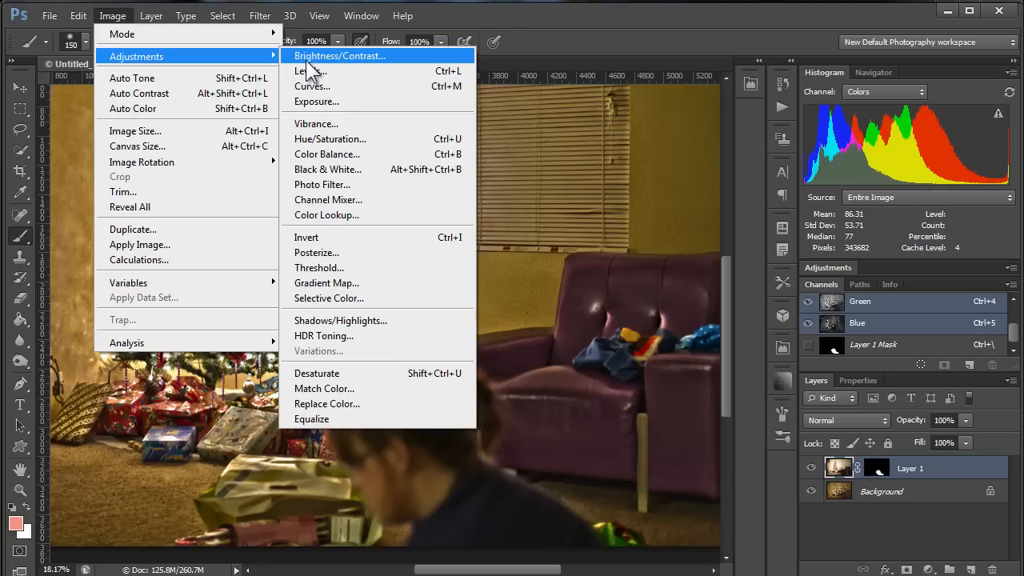
click(320, 124)
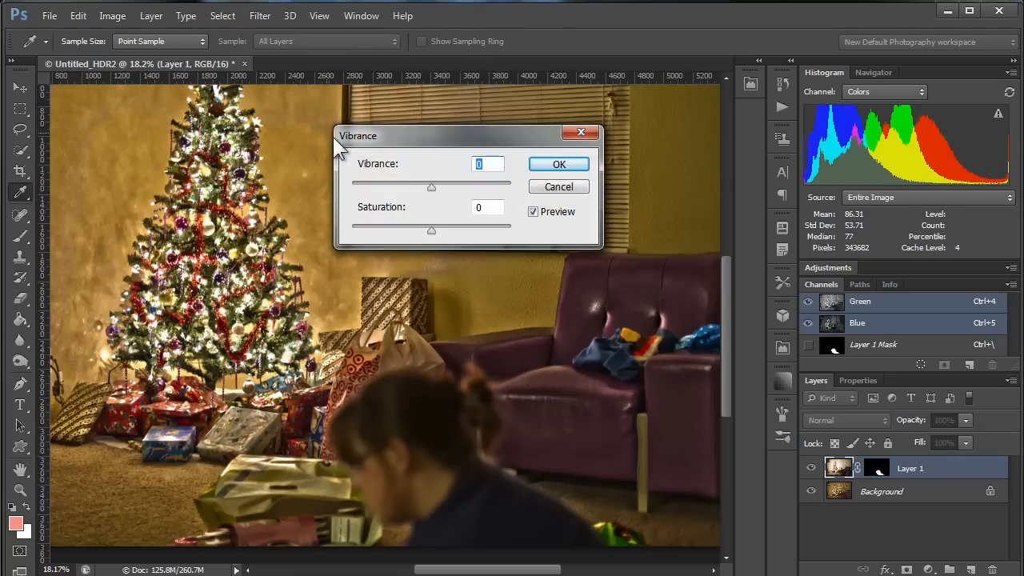
drag(432, 188, 461, 188)
mouse_move(427, 231)
mouse_down()
mouse_move(456, 231)
mouse_move(438, 230)
mouse_up()
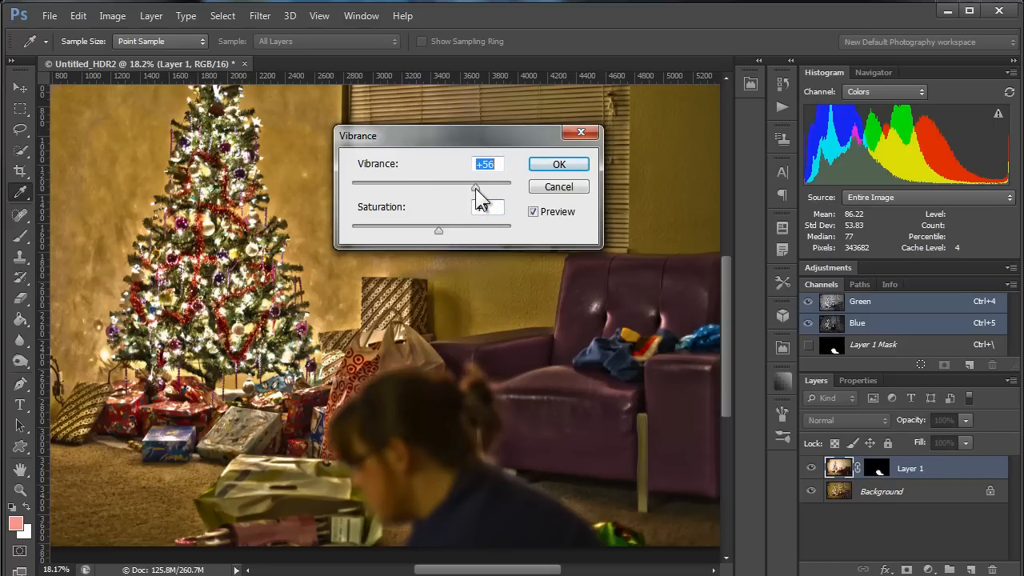
mouse_move(440, 231)
mouse_down()
mouse_move(314, 227)
mouse_move(444, 226)
mouse_move(436, 228)
mouse_up()
click(559, 164)
key(b)
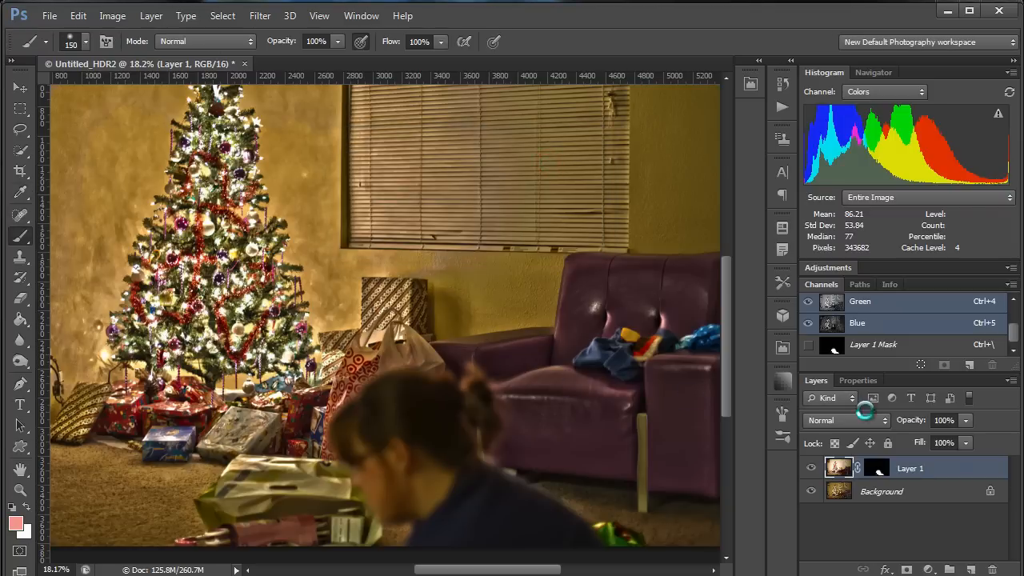
Step: Compare the picture with Layer 1 hidden and shown, and review the whole image with Layer 1's image selected
click(810, 470)
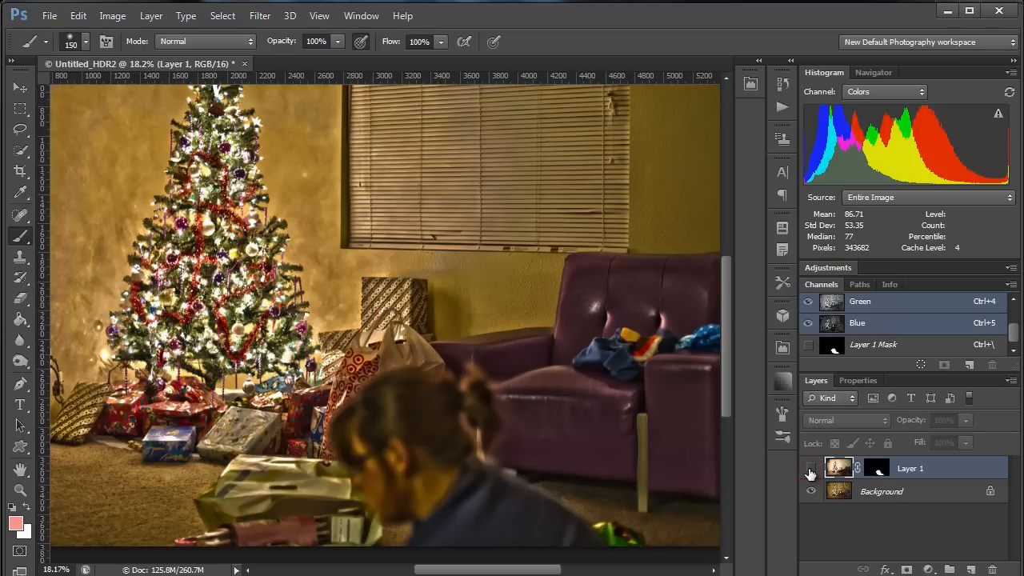
click(810, 470)
click(810, 470)
click(811, 470)
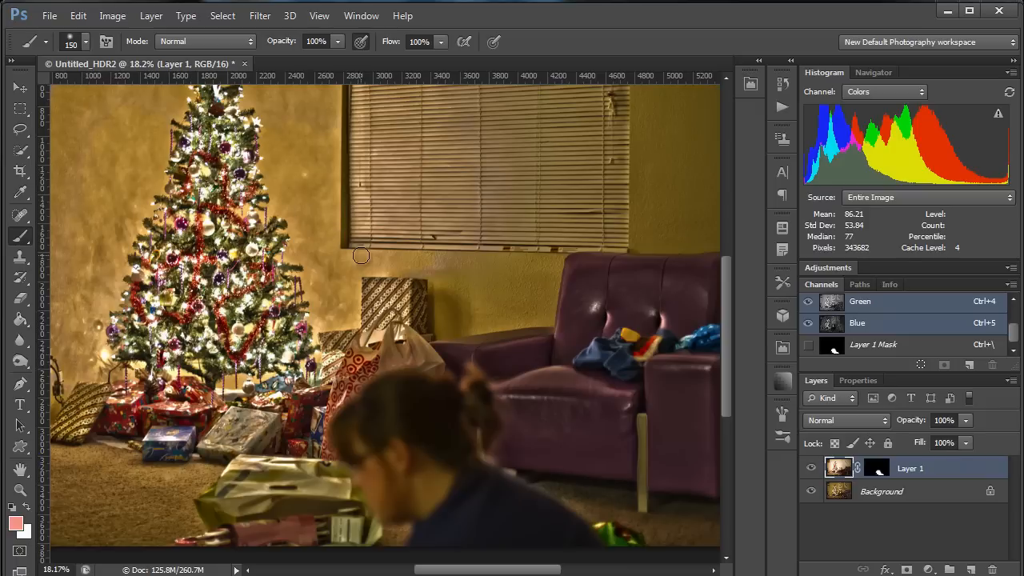
key(z)
drag(358, 243, 280, 244)
key(b)
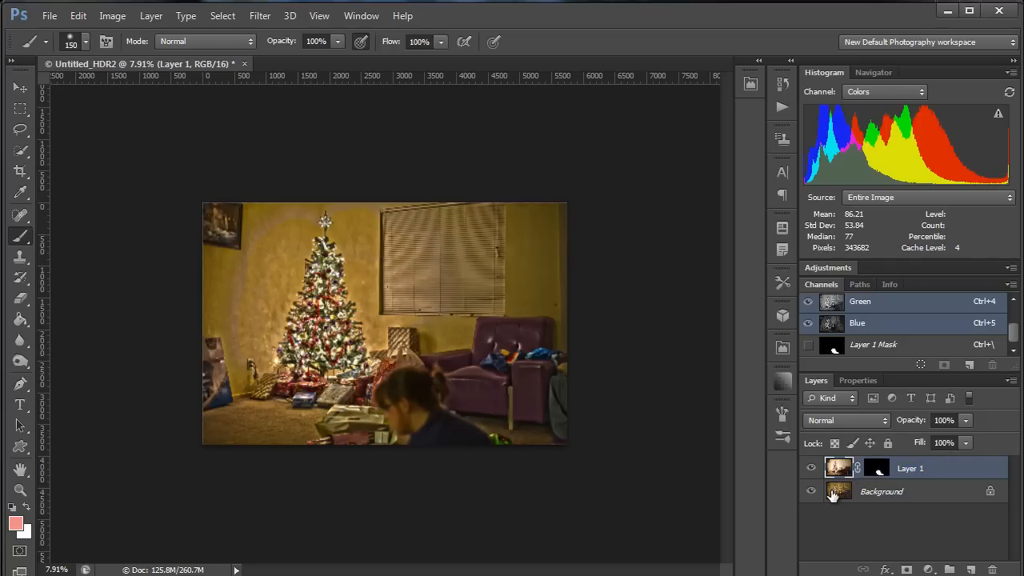
click(863, 493)
click(838, 468)
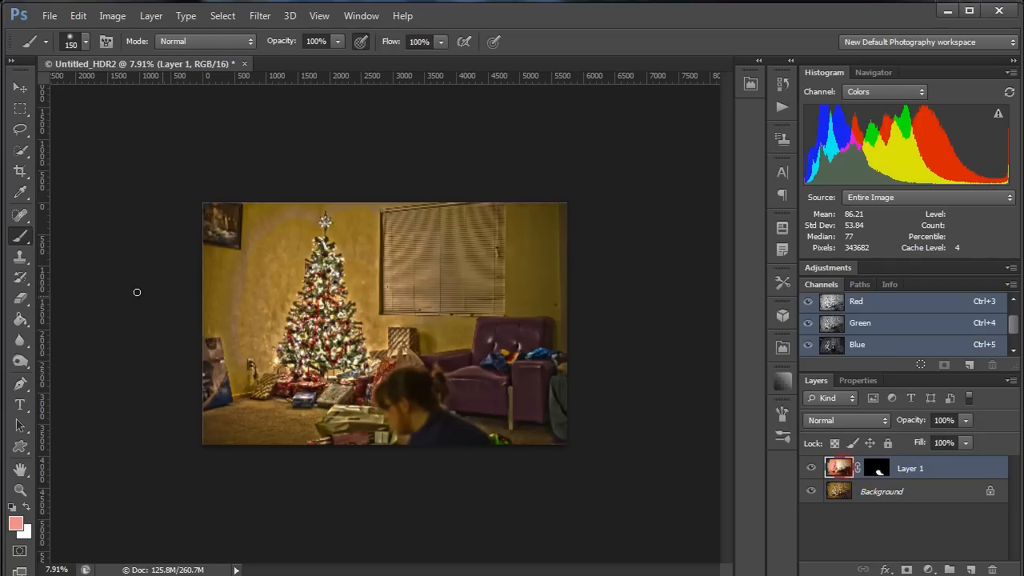
Step: Select a rectangle around the middle of the scene and refine its edge with a 376.9 px feather and a positive Shift Edge
click(20, 109)
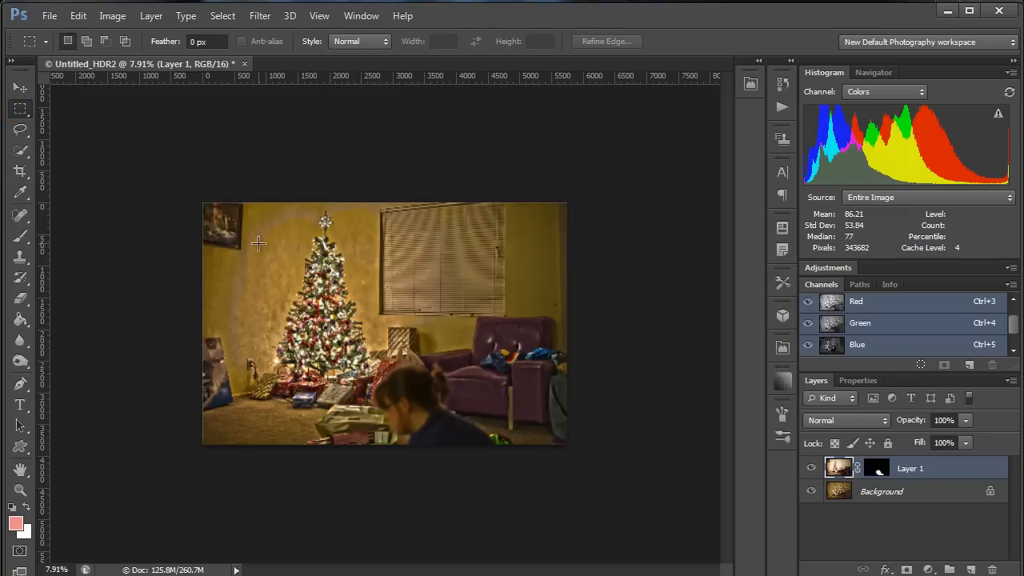
drag(258, 243, 524, 398)
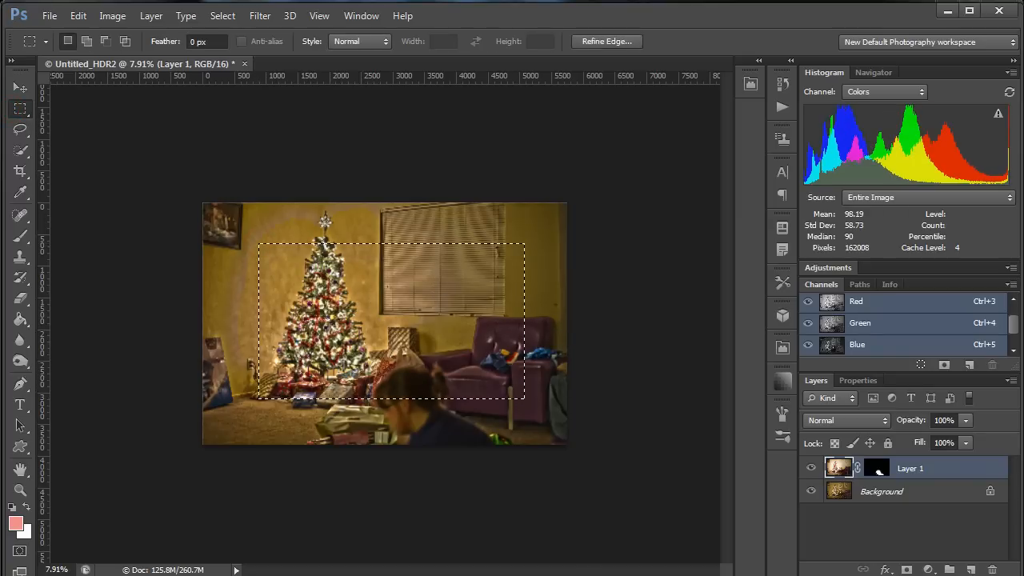
click(222, 16)
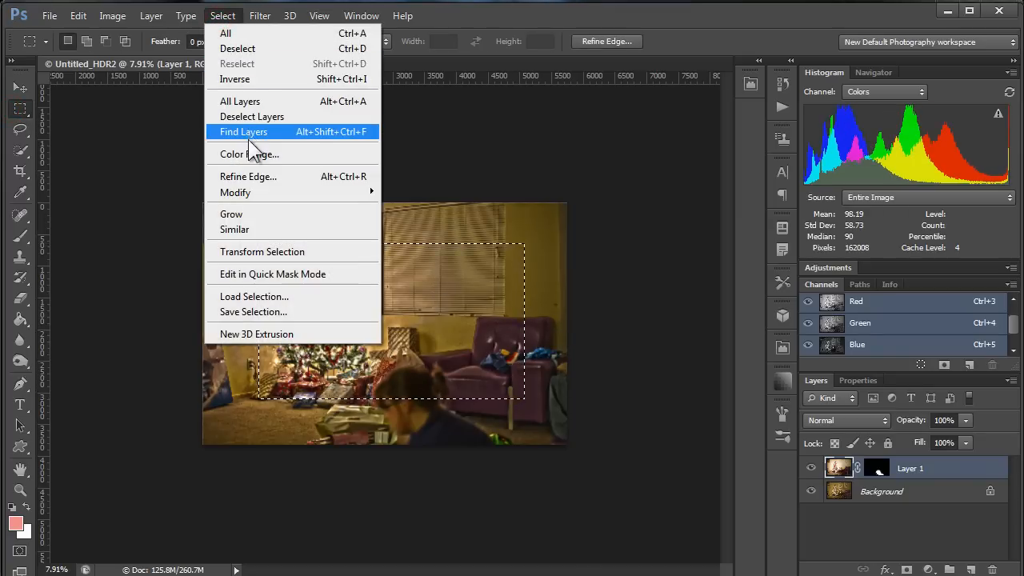
click(362, 175)
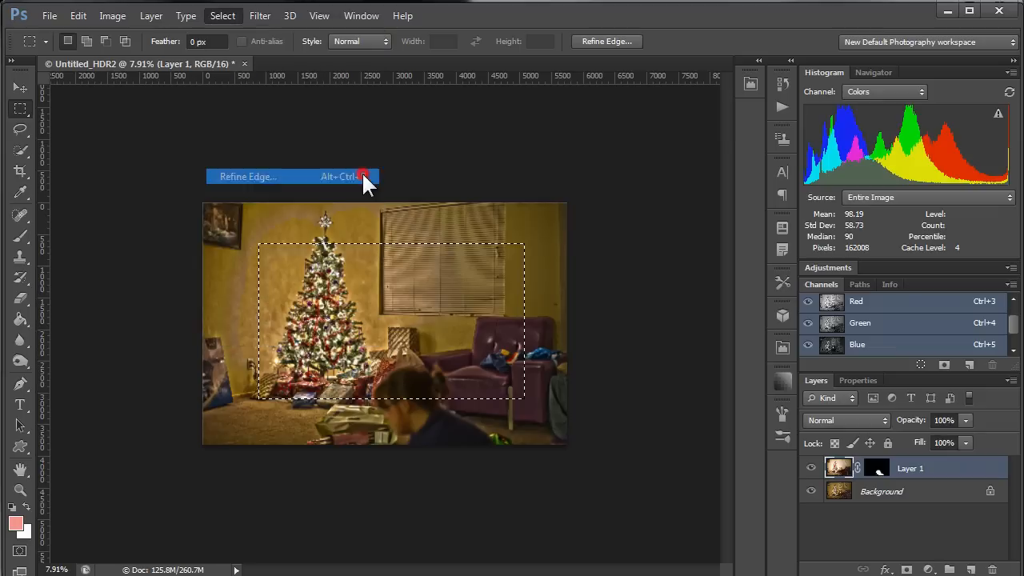
click(729, 328)
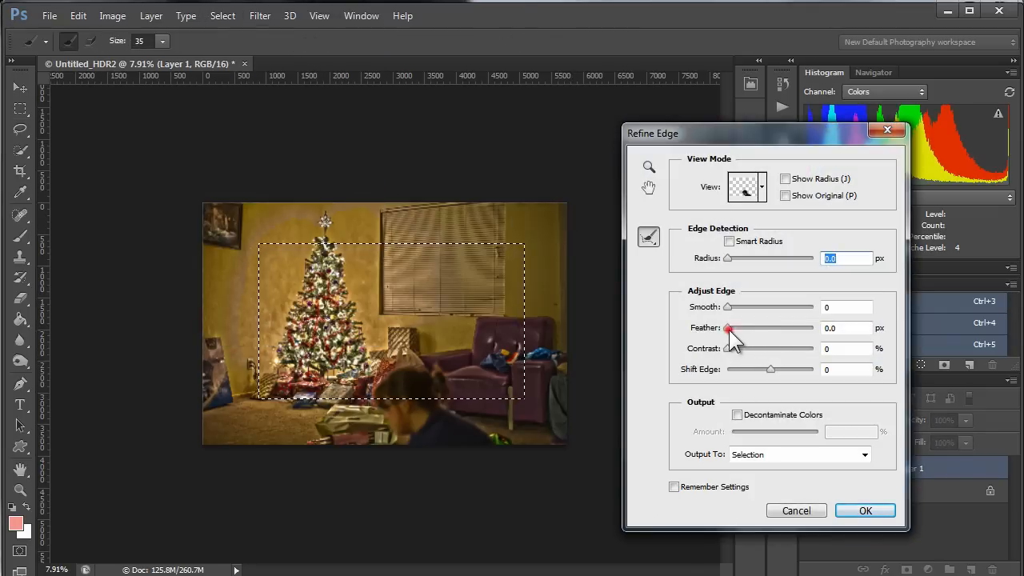
drag(729, 330, 800, 327)
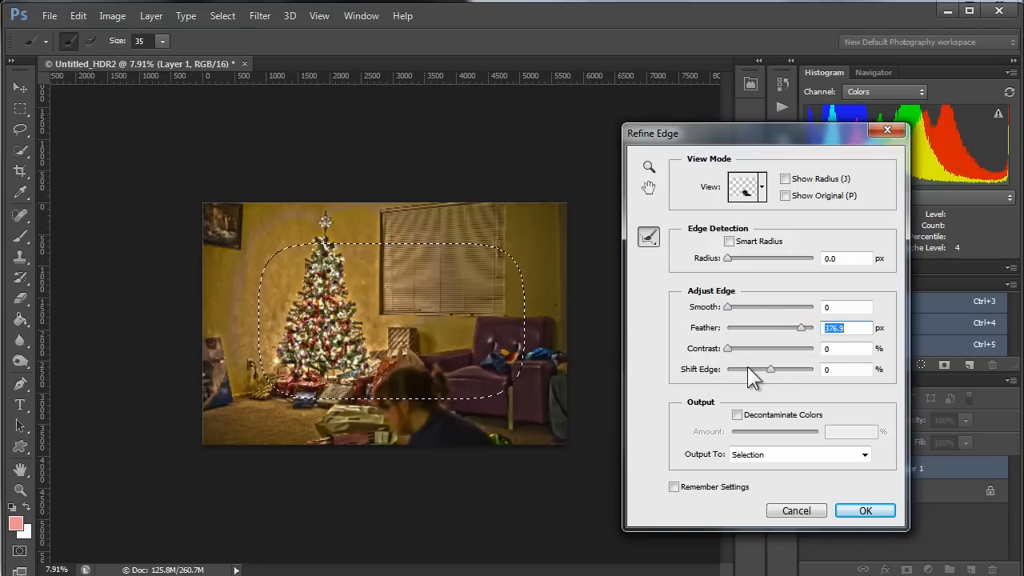
drag(769, 369, 786, 370)
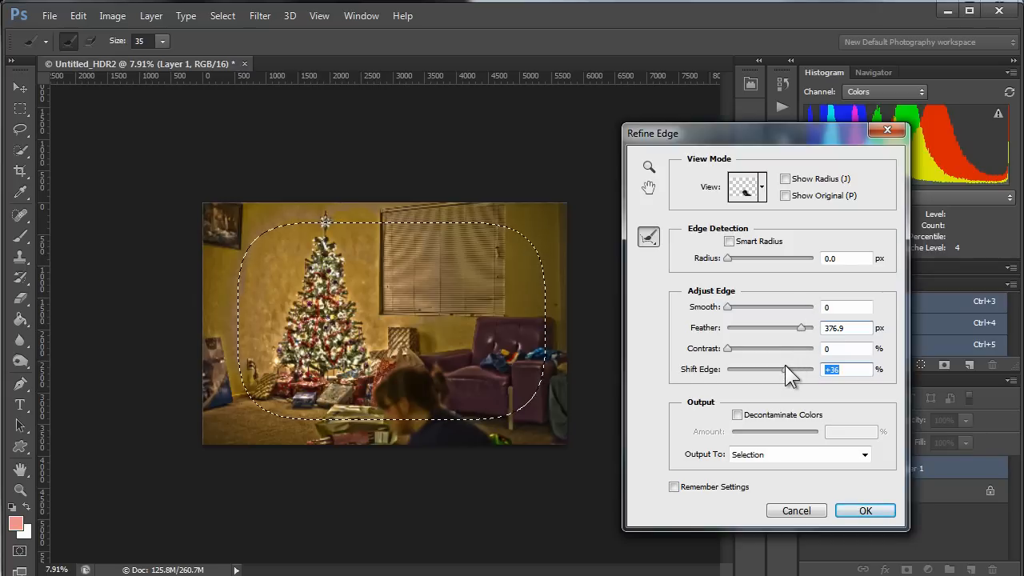
drag(785, 369, 782, 368)
click(857, 512)
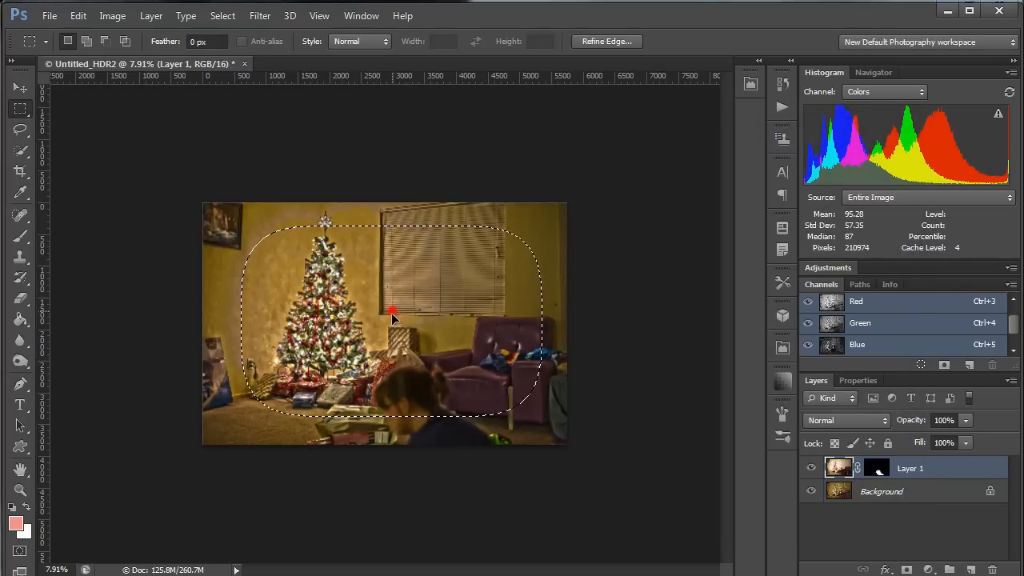
Step: Move the selection slightly down, invert it, and darken the outer area with a Curves adjustment layer, pulling the RGB curve's darker tones down
drag(391, 317, 386, 325)
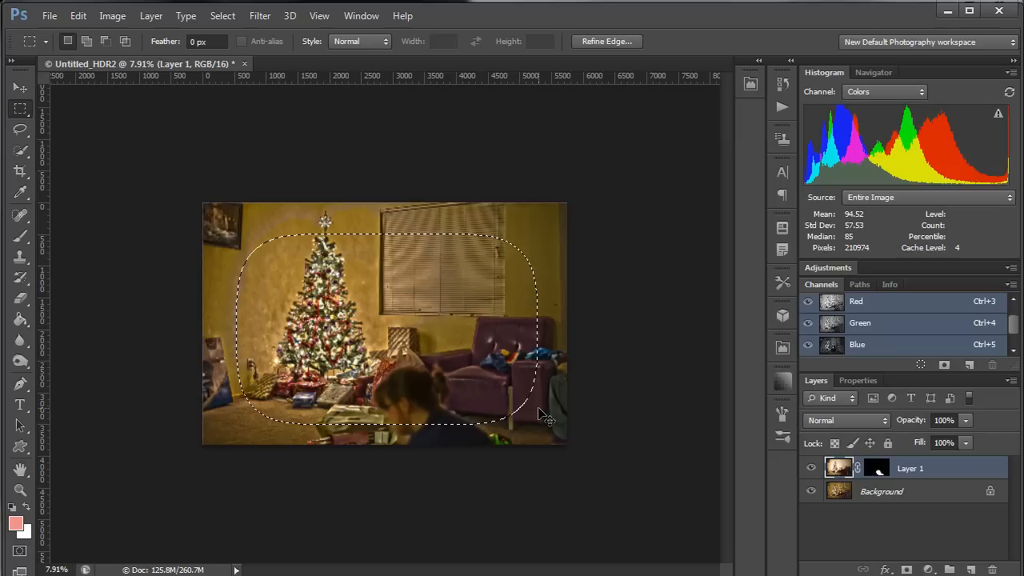
key(ctrl+shift+i)
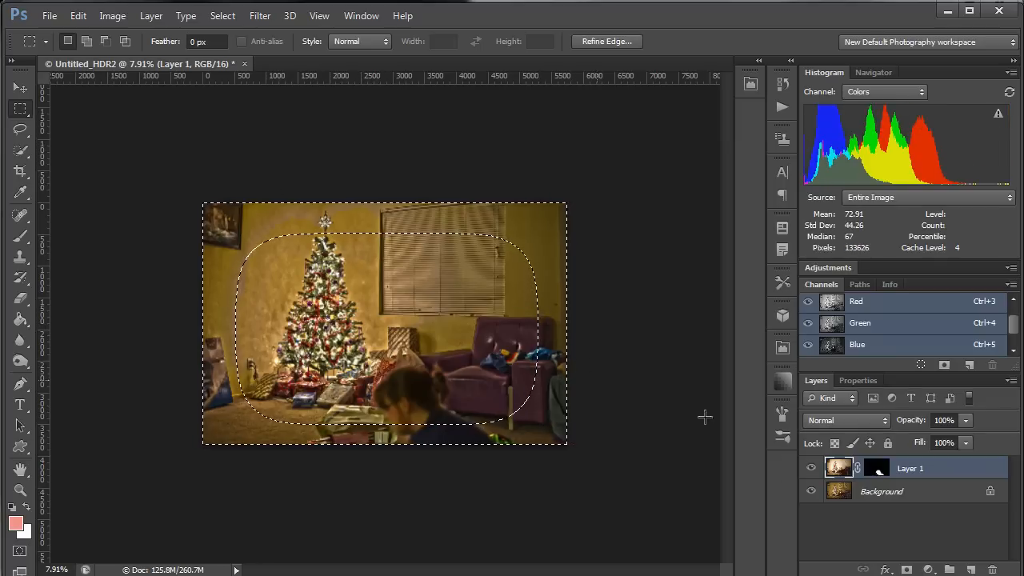
click(928, 569)
click(962, 315)
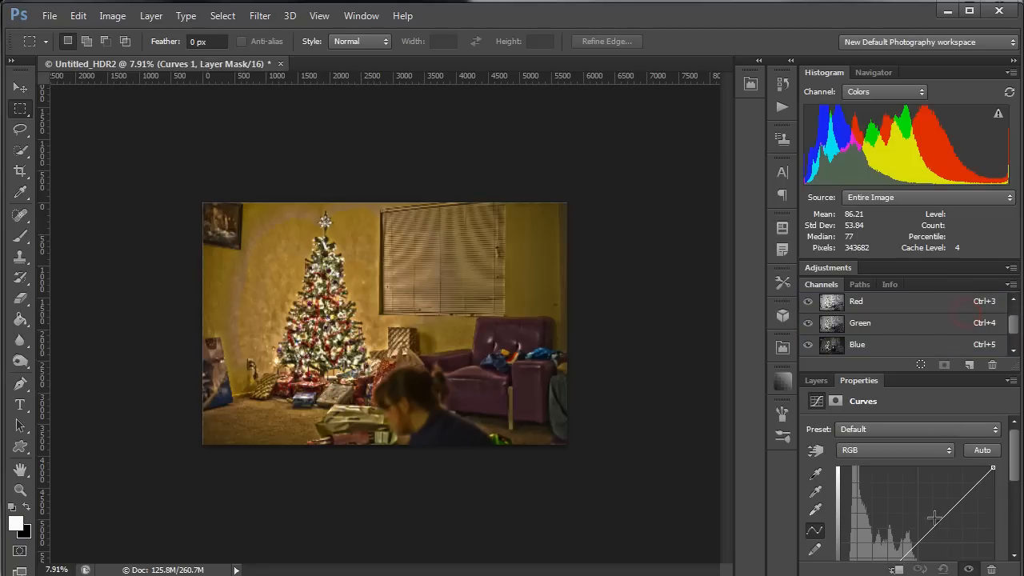
drag(1013, 458, 1017, 490)
drag(907, 490, 881, 527)
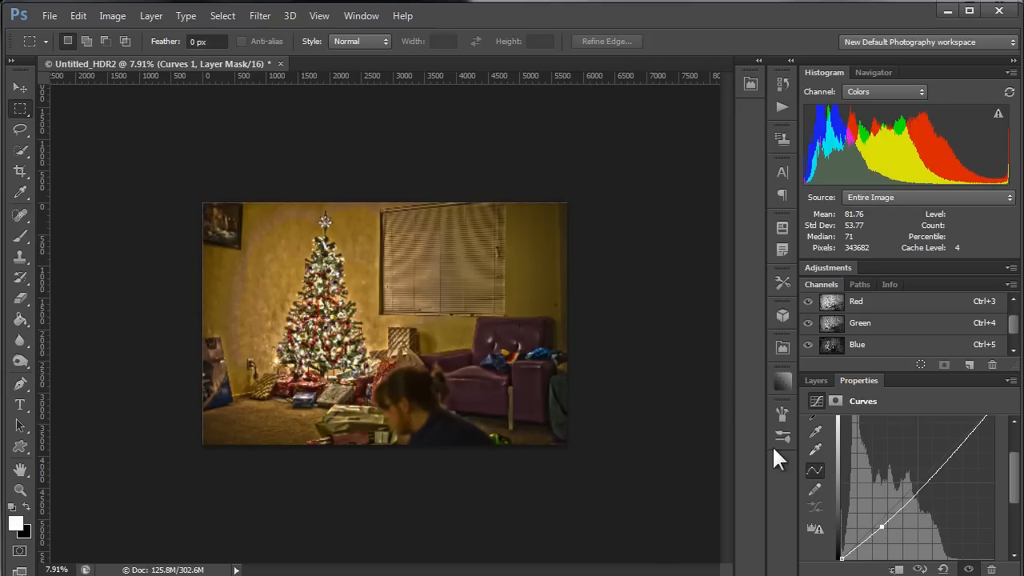
Step: Inspect the picture up close across the blinds, tree, wall and gifts, and review the tree and room at a wider view
key(z)
drag(414, 296, 499, 297)
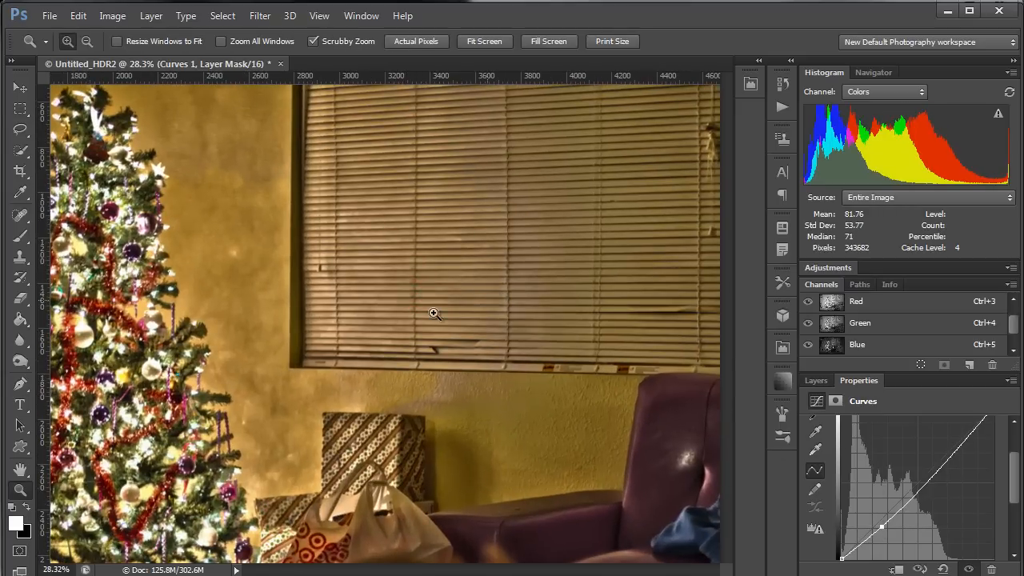
key(m)
drag(320, 336, 632, 327)
drag(518, 314, 512, 165)
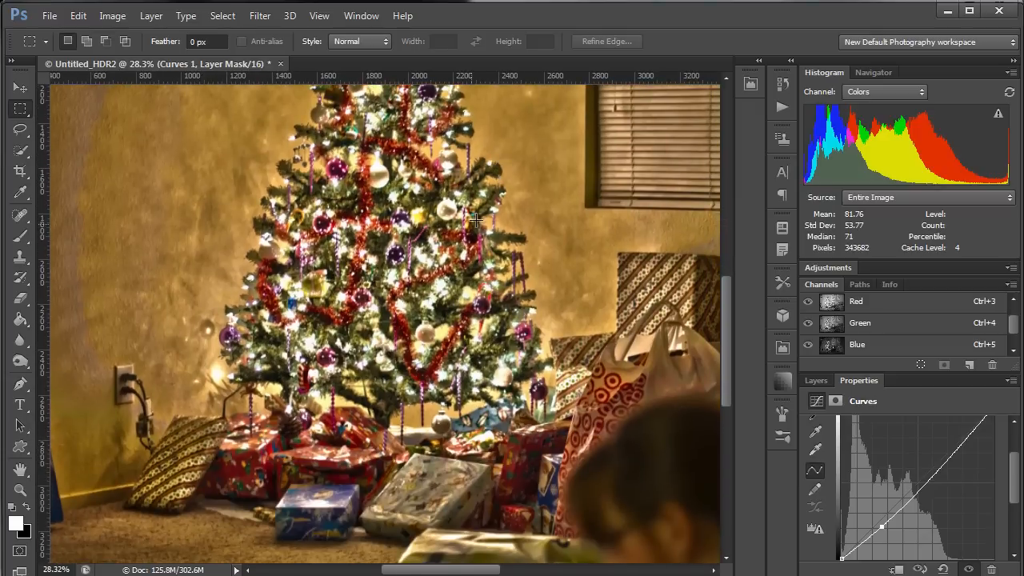
key(z)
mouse_move(386, 298)
mouse_down()
mouse_move(431, 298)
mouse_move(404, 298)
mouse_up()
key(m)
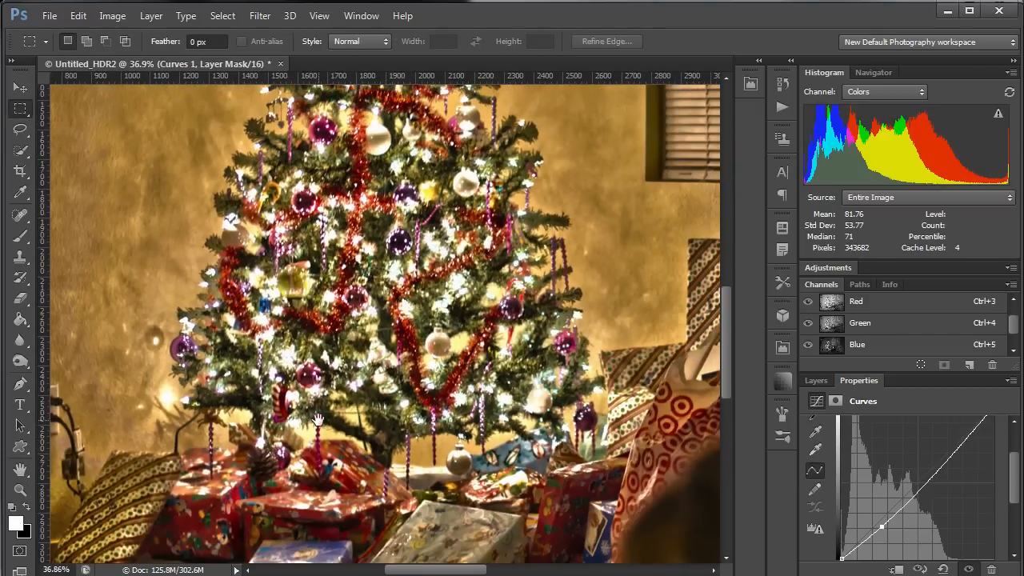
drag(319, 421, 475, 558)
drag(420, 430, 328, 538)
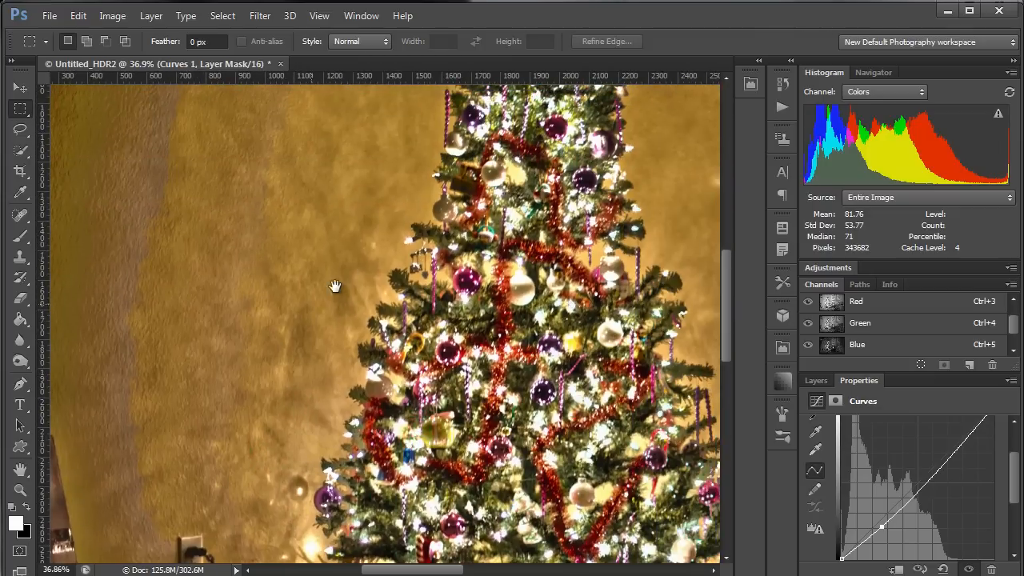
drag(484, 287, 498, 138)
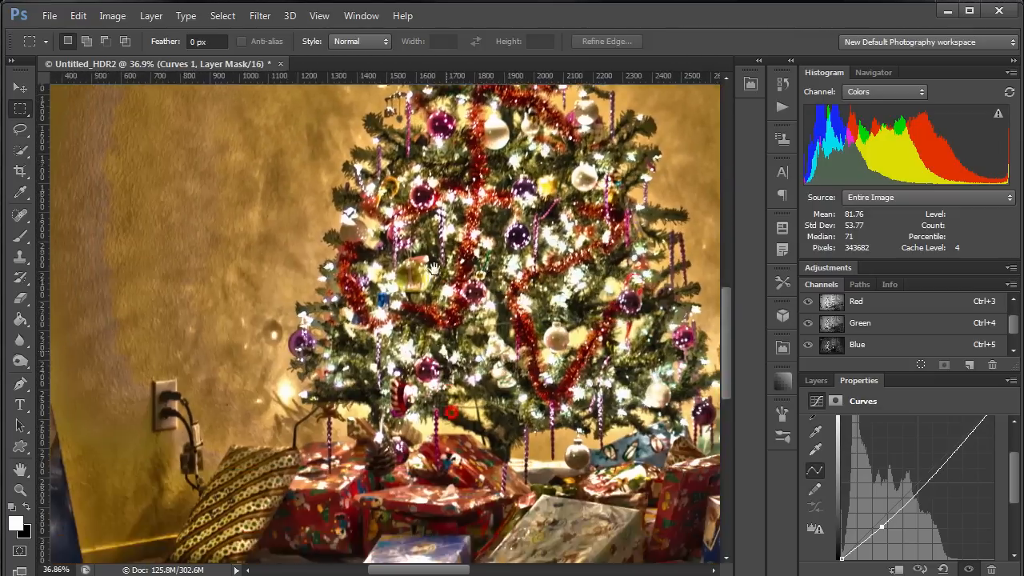
drag(657, 314, 316, 301)
drag(491, 258, 402, 317)
drag(472, 273, 352, 308)
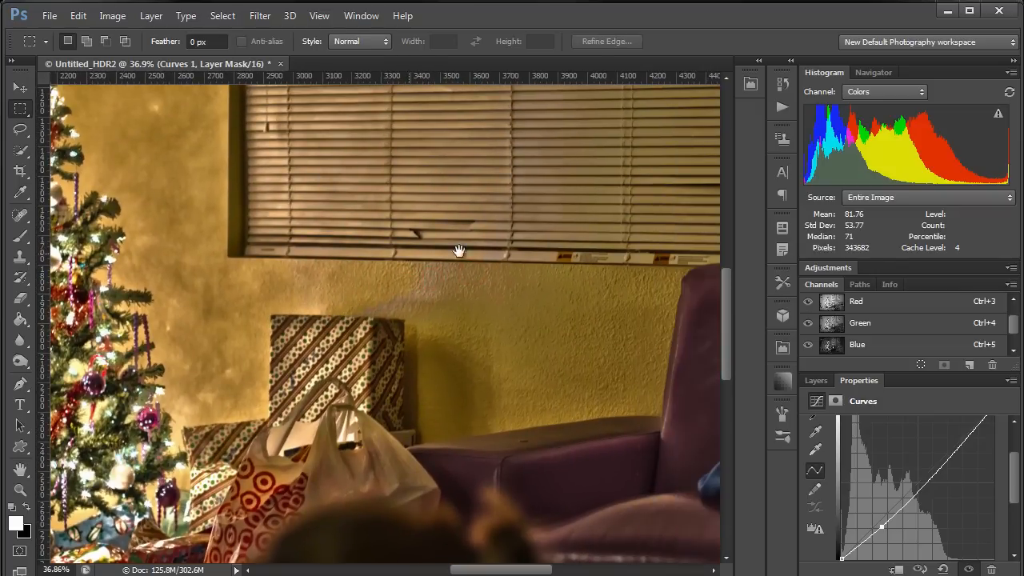
drag(404, 246, 199, 400)
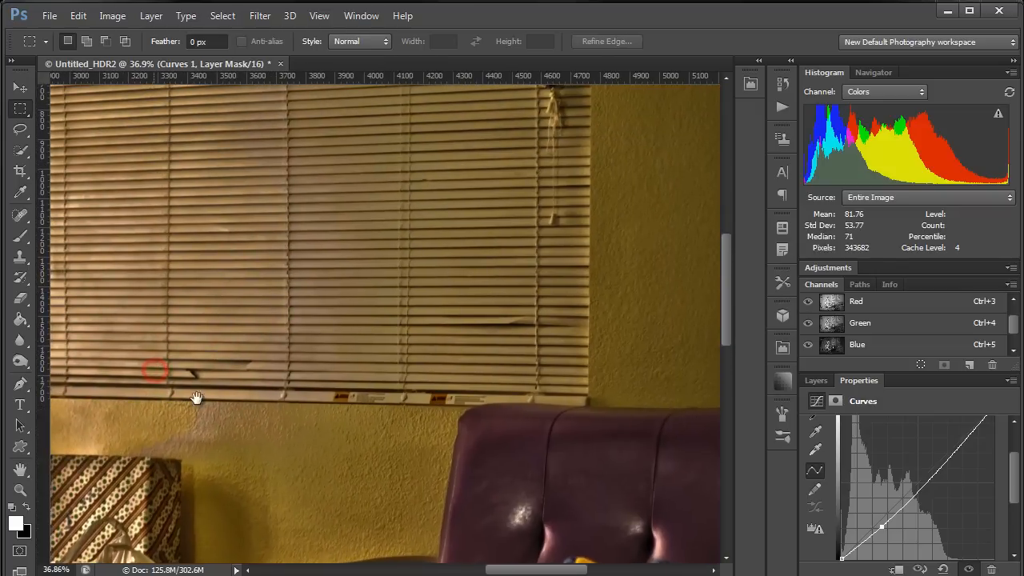
drag(317, 419, 671, 314)
drag(320, 360, 552, 48)
drag(378, 359, 422, 366)
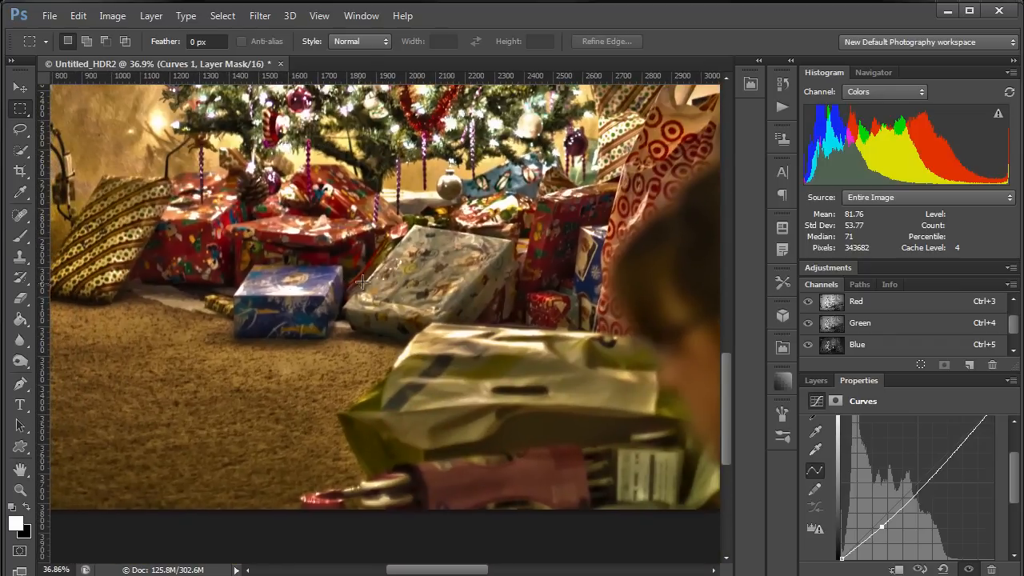
key(z)
drag(407, 233, 336, 232)
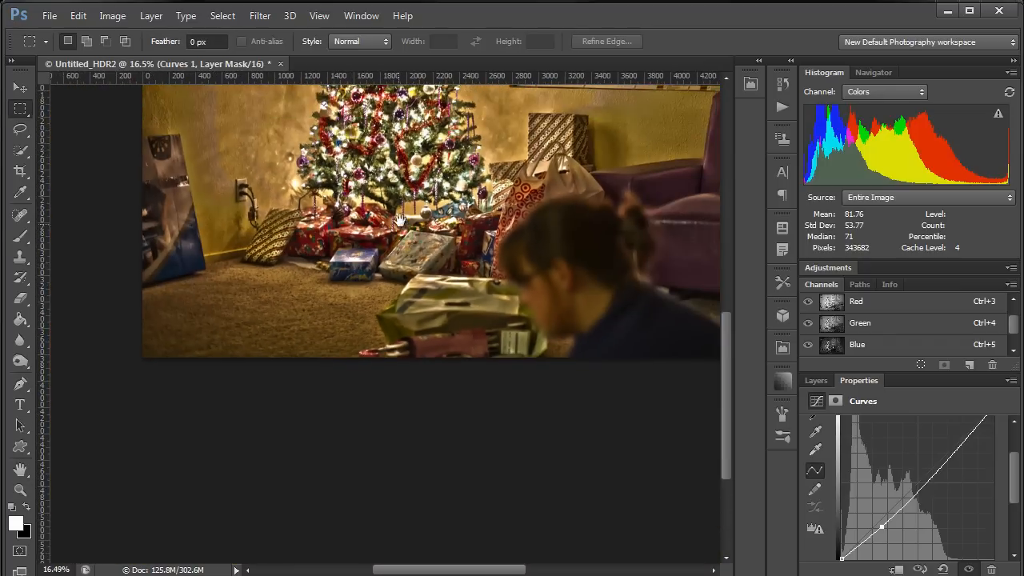
drag(404, 201, 400, 411)
drag(395, 272, 369, 338)
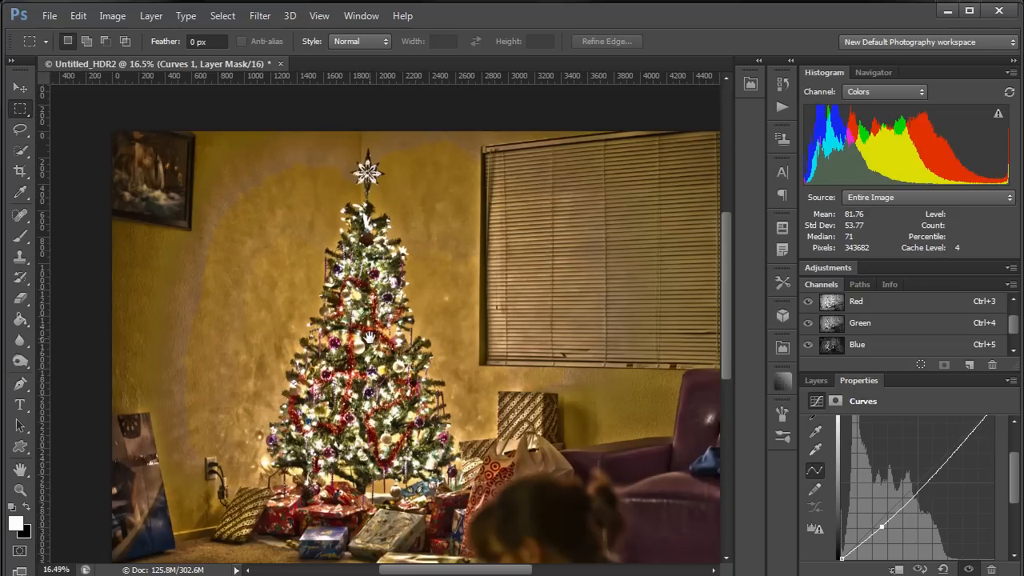